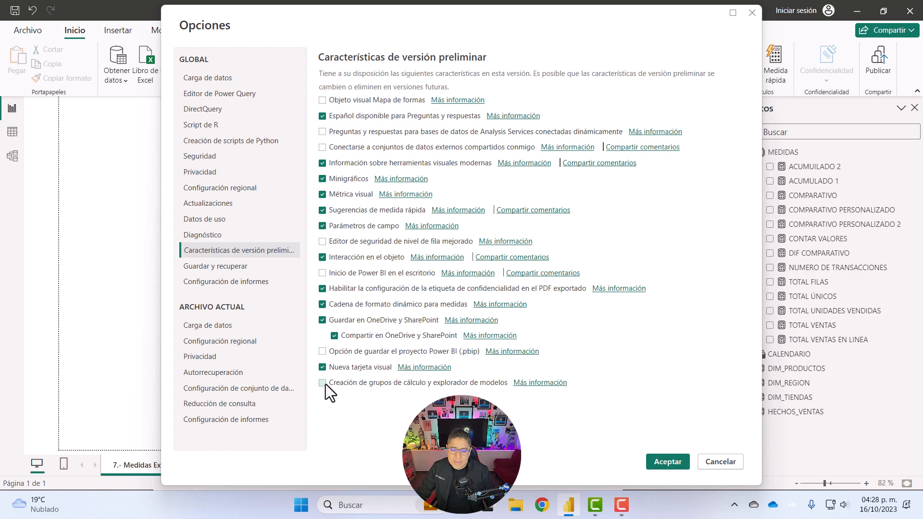
Apply the preview-feature options for creating calculation groups and using the model explorer.
click(670, 463)
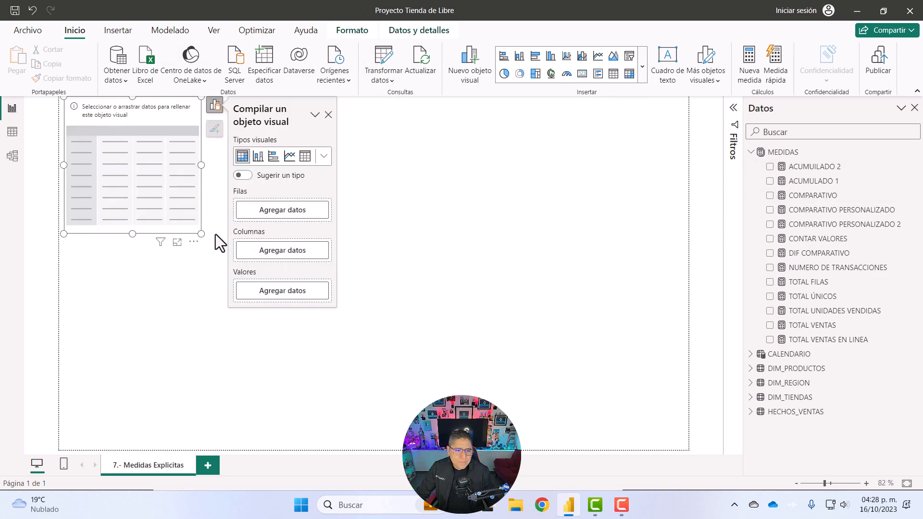
Enlarge the blank matrix and fill its rows with CALENDARIO's Date hierarchy, keeping only the Año and Mes levels.
drag(201, 234, 306, 404)
drag(269, 287, 276, 311)
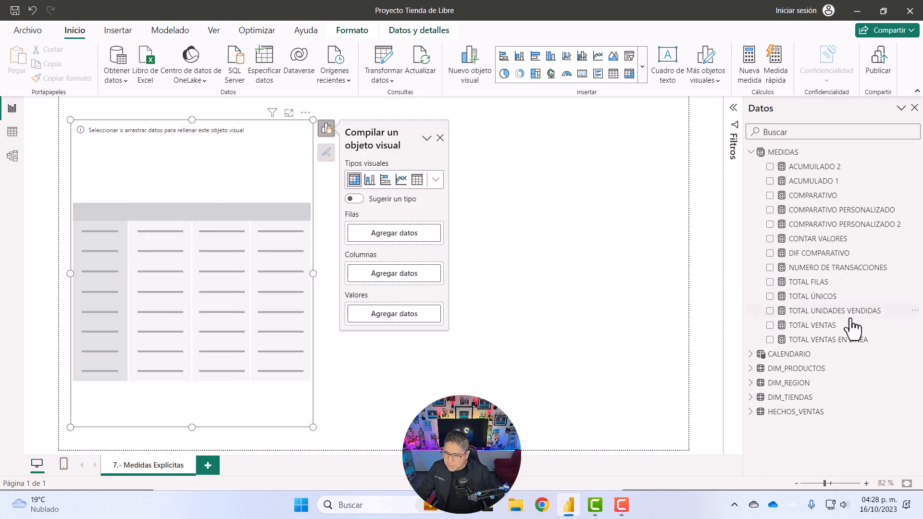
click(751, 152)
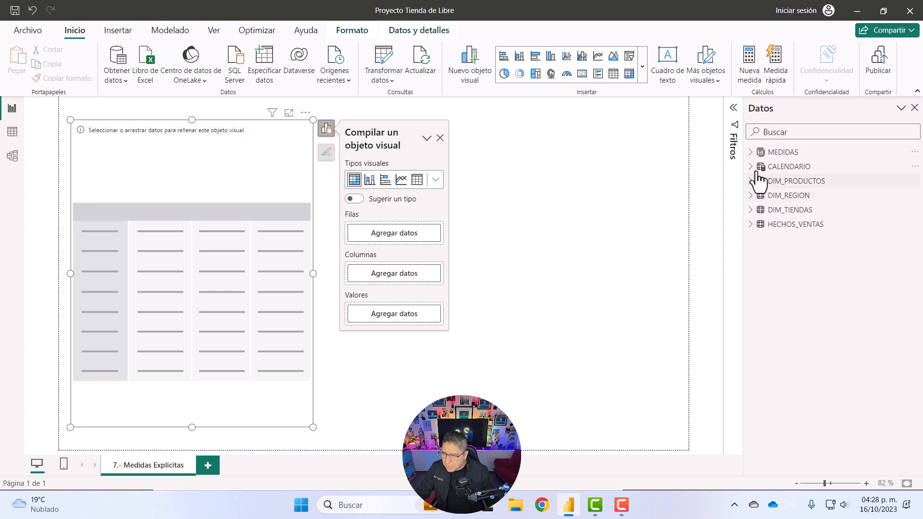
click(751, 166)
drag(791, 214, 162, 249)
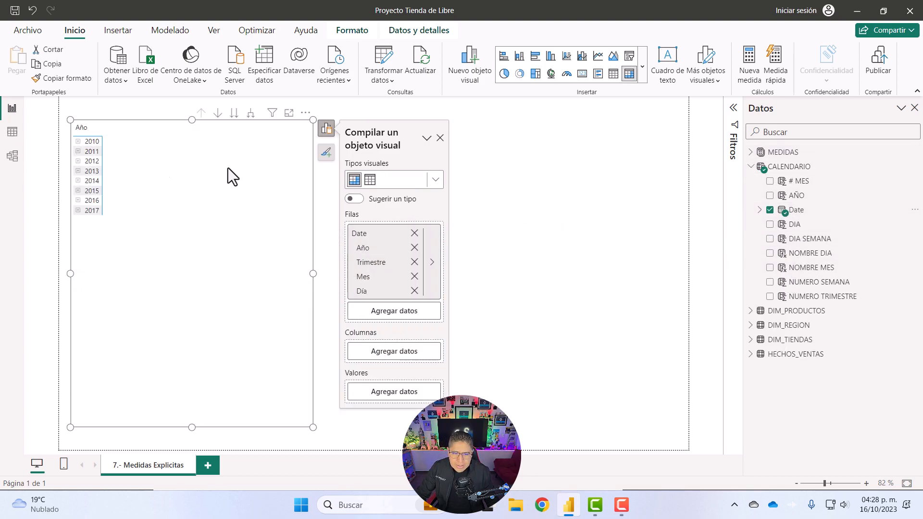
click(414, 262)
click(413, 277)
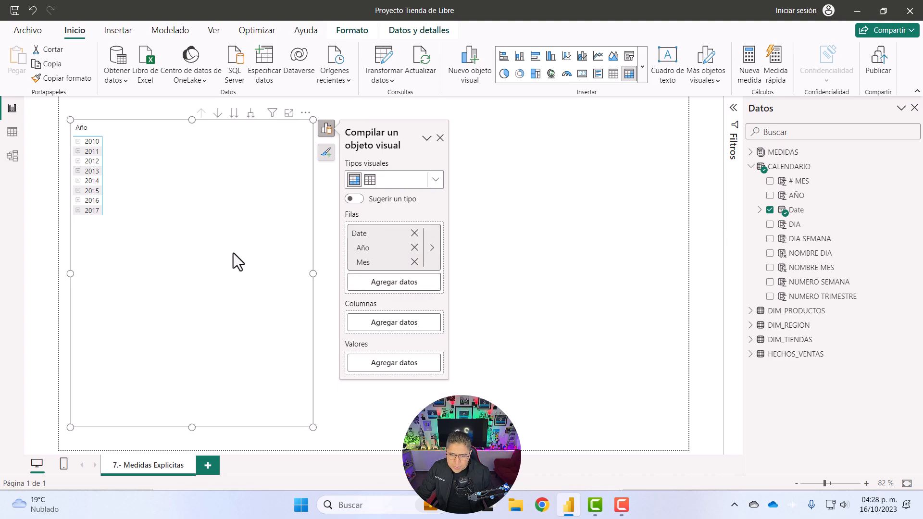
Expand the years 2010 and 2011 in the matrix down to their months.
click(77, 142)
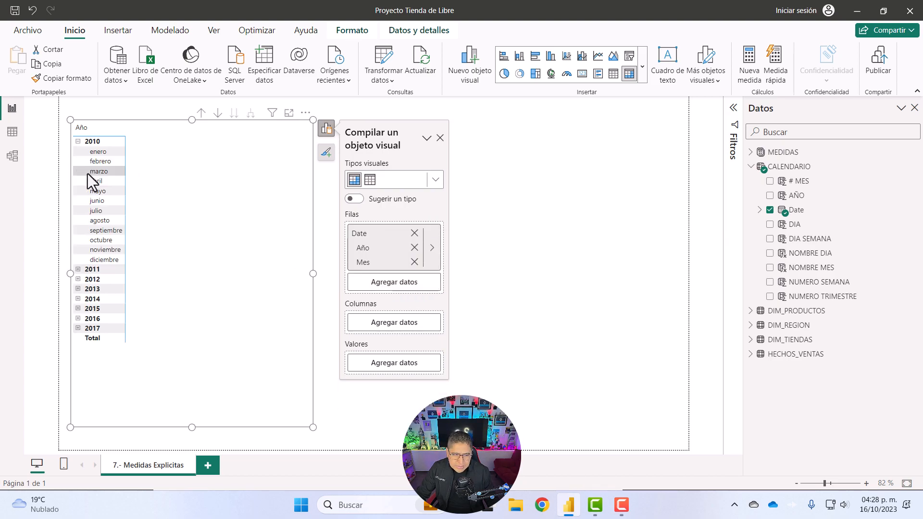
click(77, 269)
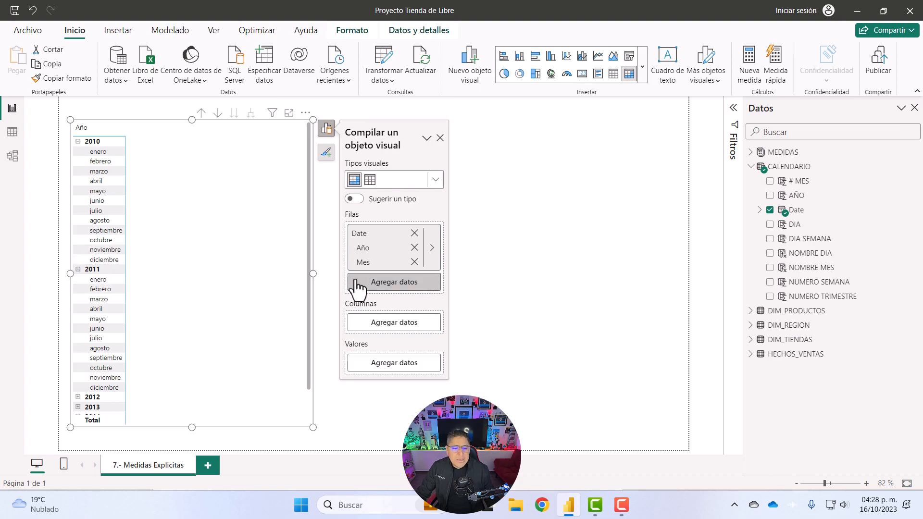
click(608, 274)
click(223, 278)
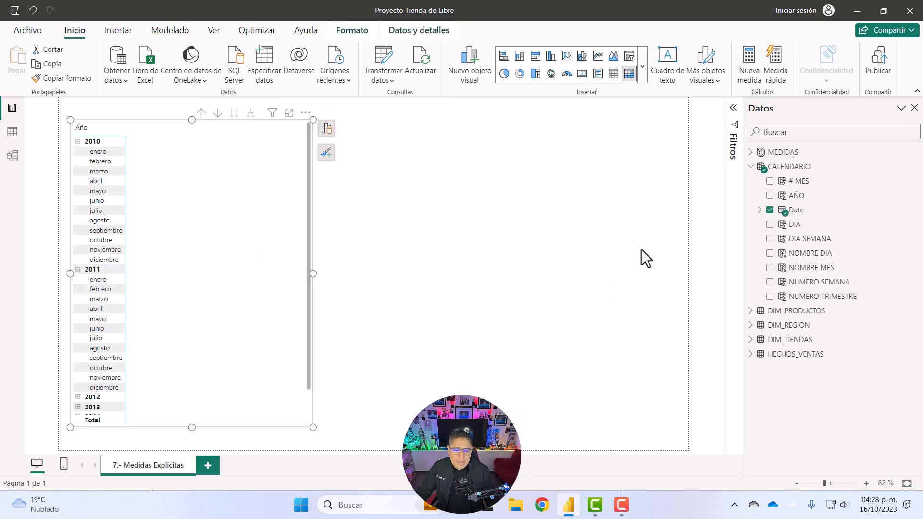
Add the ACUMULADO 1 measure to the matrix and display its DAX formula.
click(751, 167)
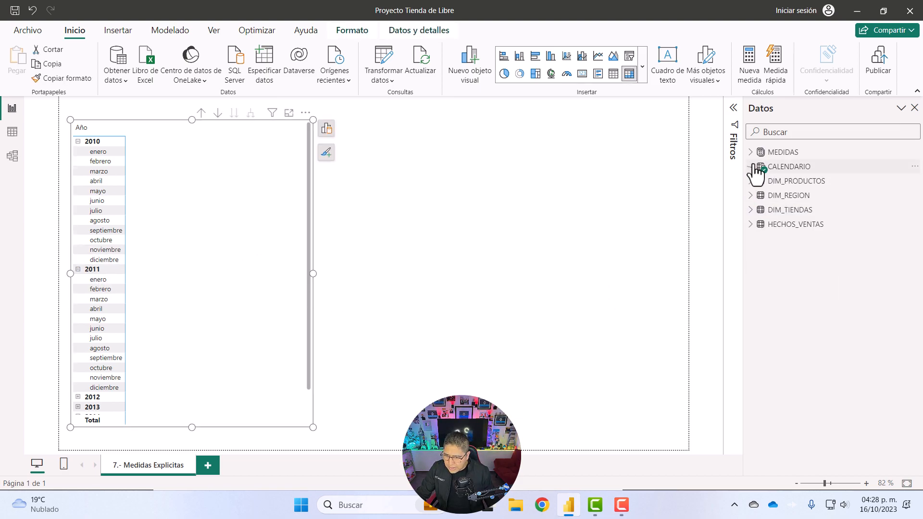
click(751, 152)
drag(820, 190, 226, 270)
click(812, 181)
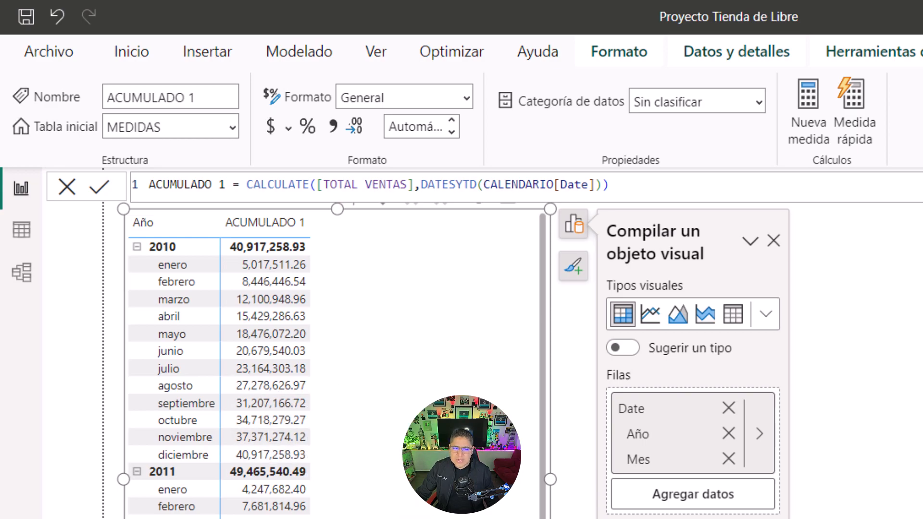
click(872, 341)
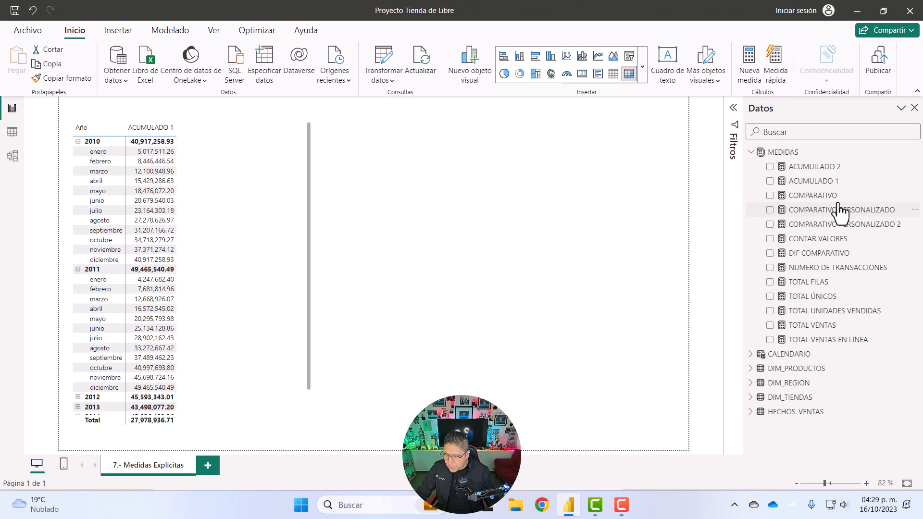
Add the COMPARATIVO measure to the matrix and examine the TOTAL VENTAS argument in its formula.
drag(826, 197, 243, 246)
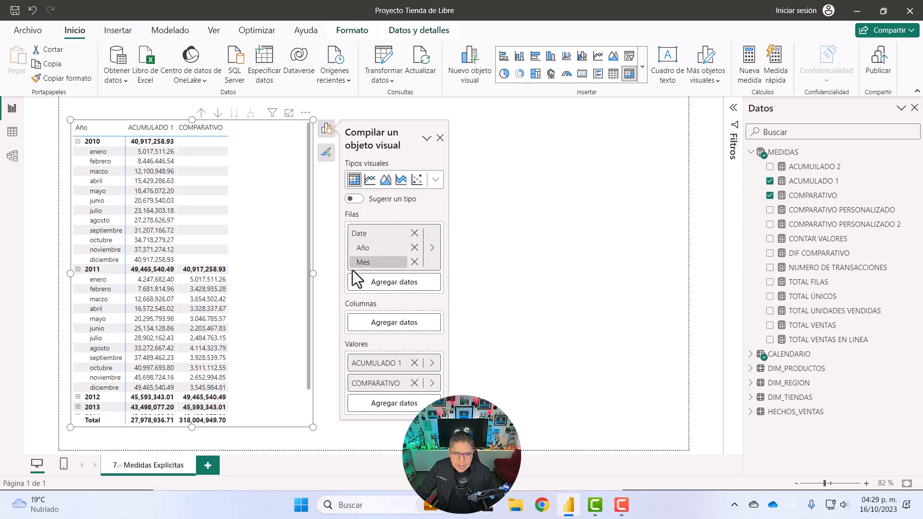
click(649, 238)
click(787, 198)
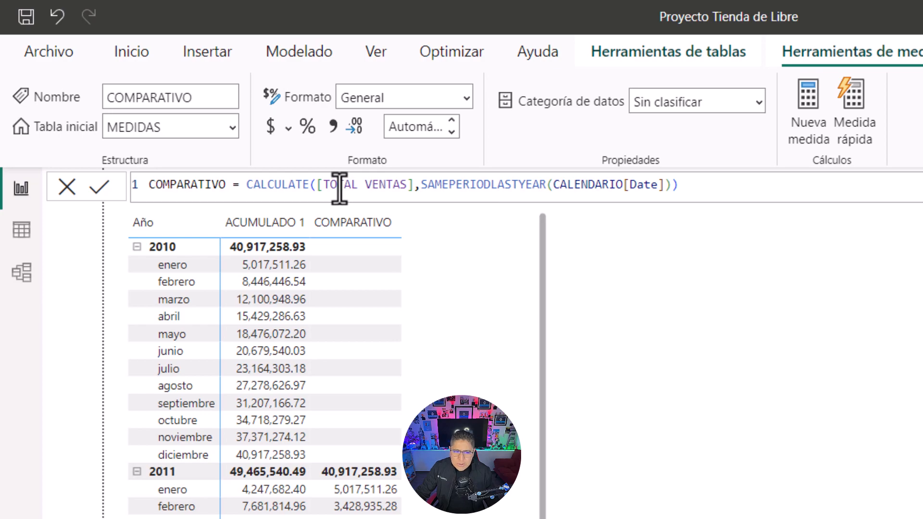
drag(323, 185, 401, 185)
click(401, 185)
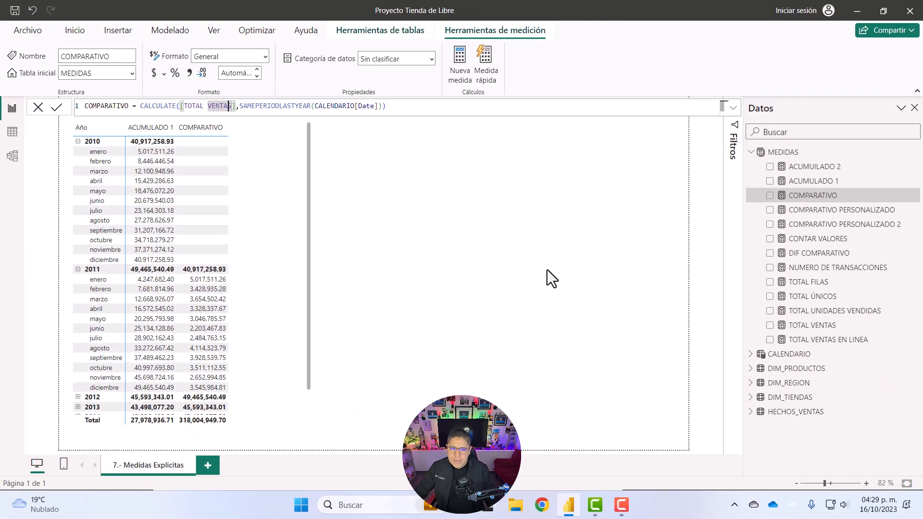
click(419, 250)
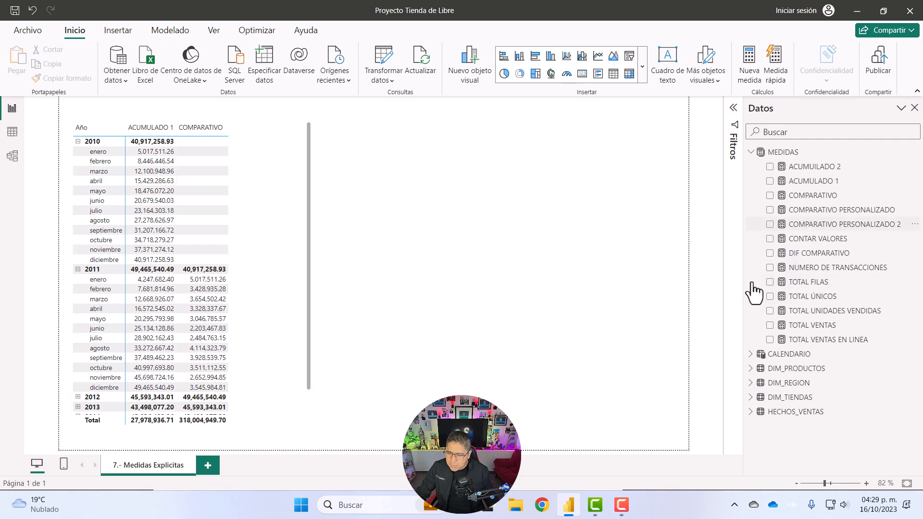
Compare the formulas of TOTAL VENTAS EN LINEA and ACUMULADO 1, highlighting the TOTAL VENTAS argument inside CALCULATE.
click(851, 340)
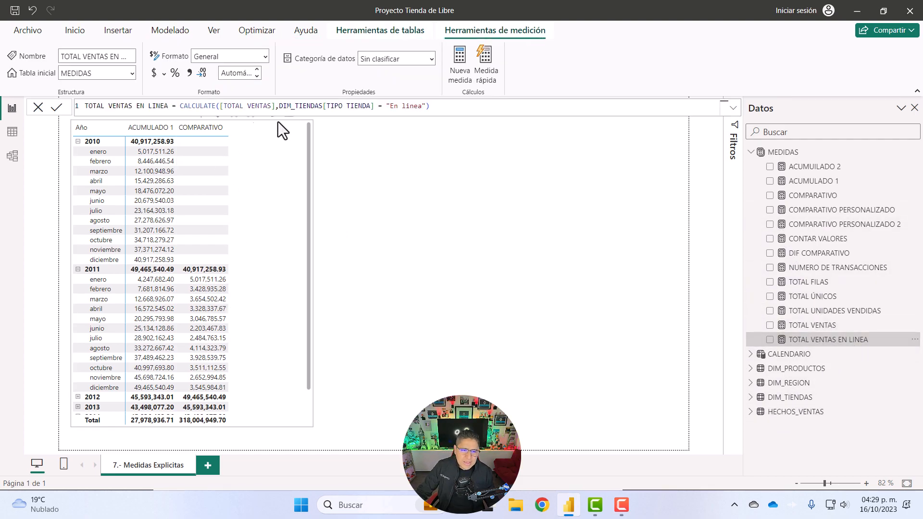
click(467, 107)
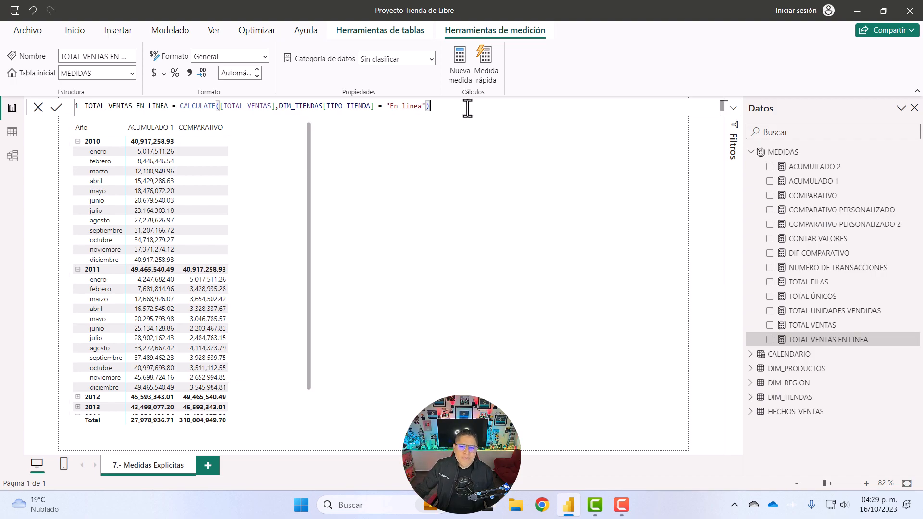
click(836, 196)
click(831, 182)
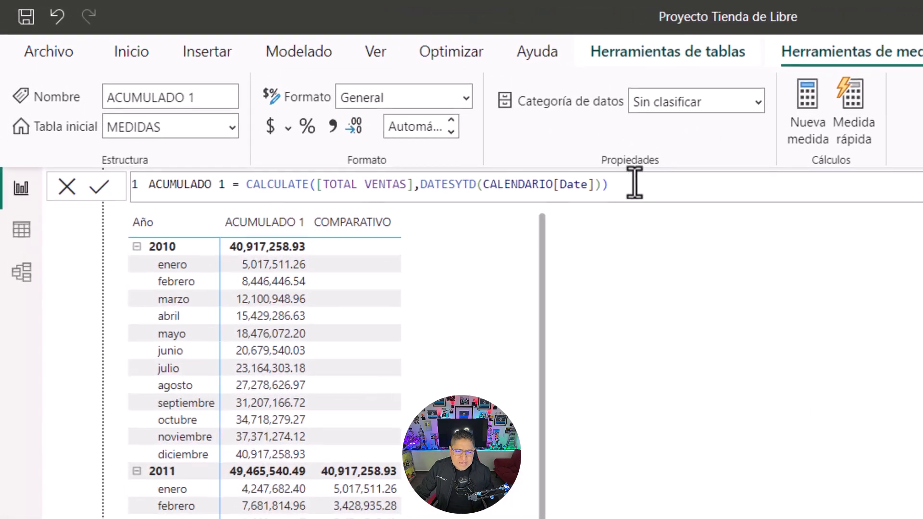
drag(362, 105, 135, 107)
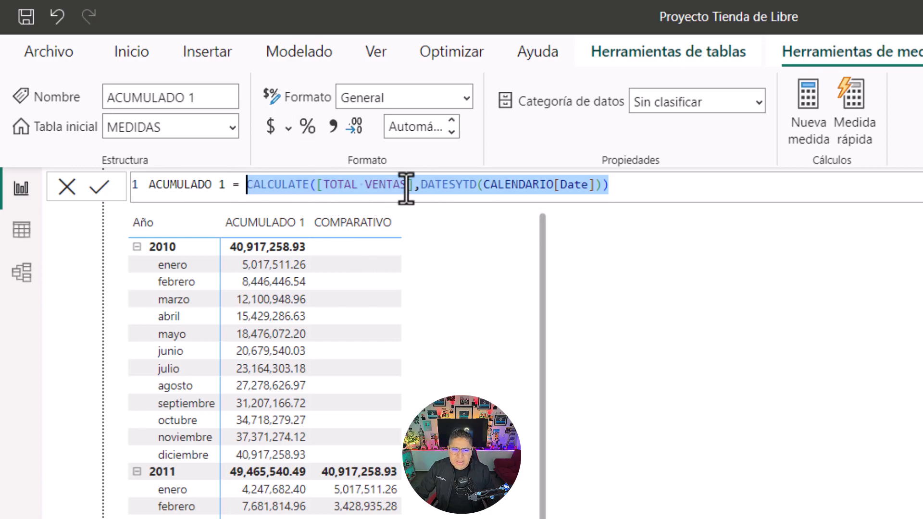
click(322, 185)
drag(323, 188, 405, 189)
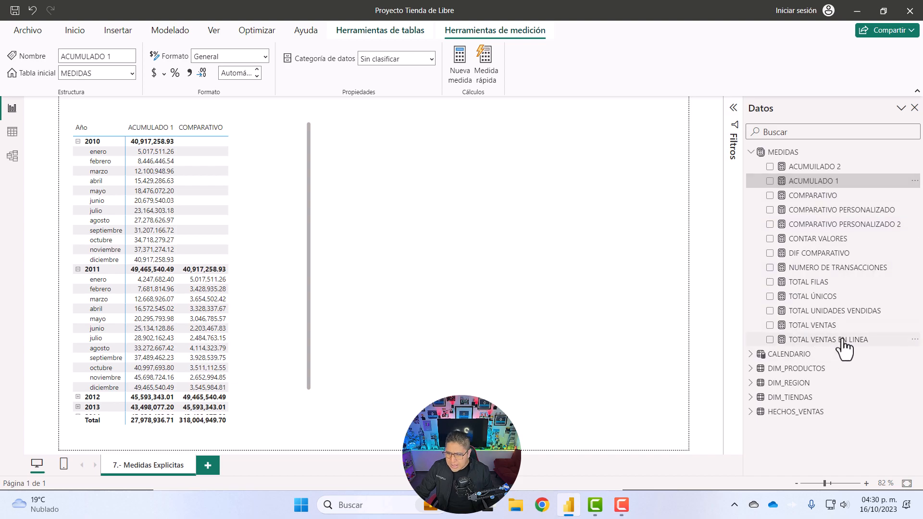
Examine the formulas of the TOTAL UNIDADES VENDIDAS and COMPARATIVO measures.
click(847, 312)
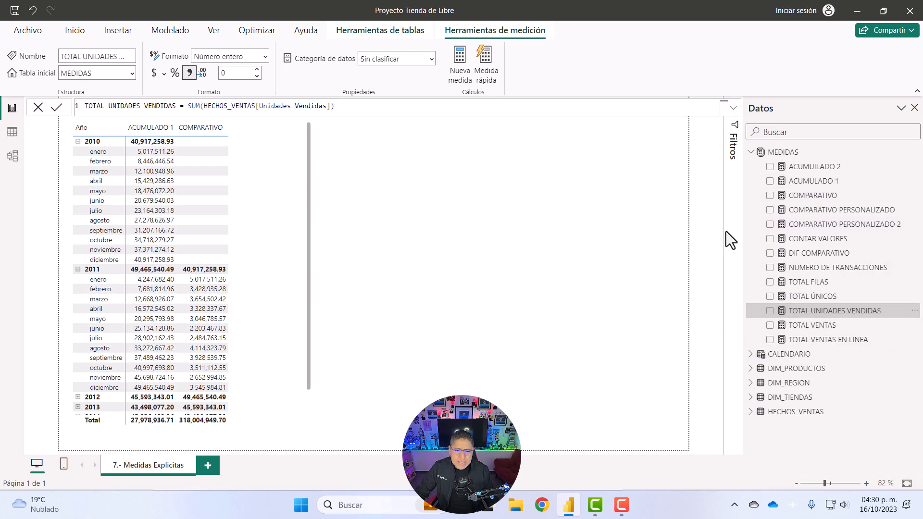
click(817, 196)
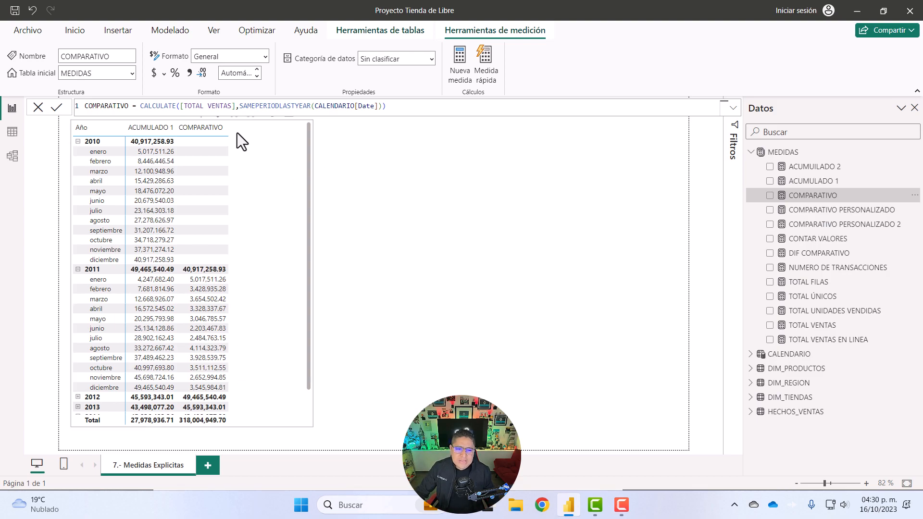
click(179, 106)
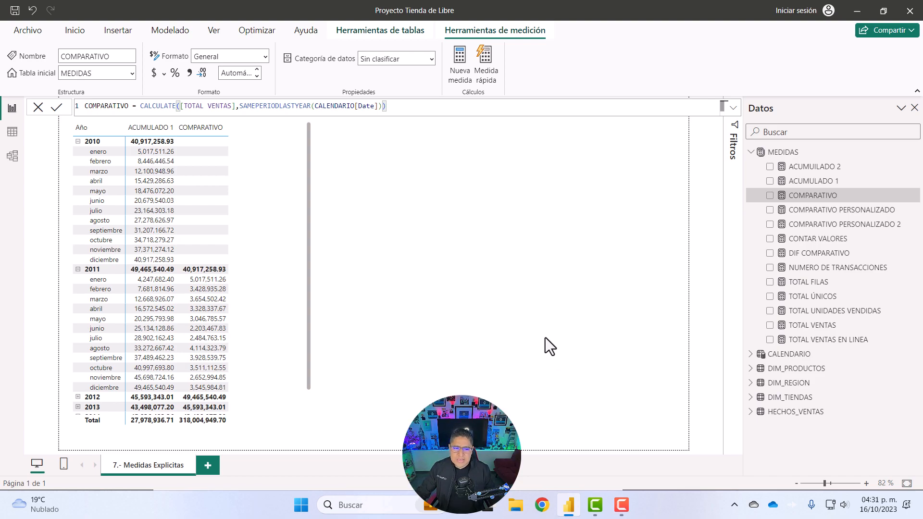
Delete the matrix from the report page.
click(286, 228)
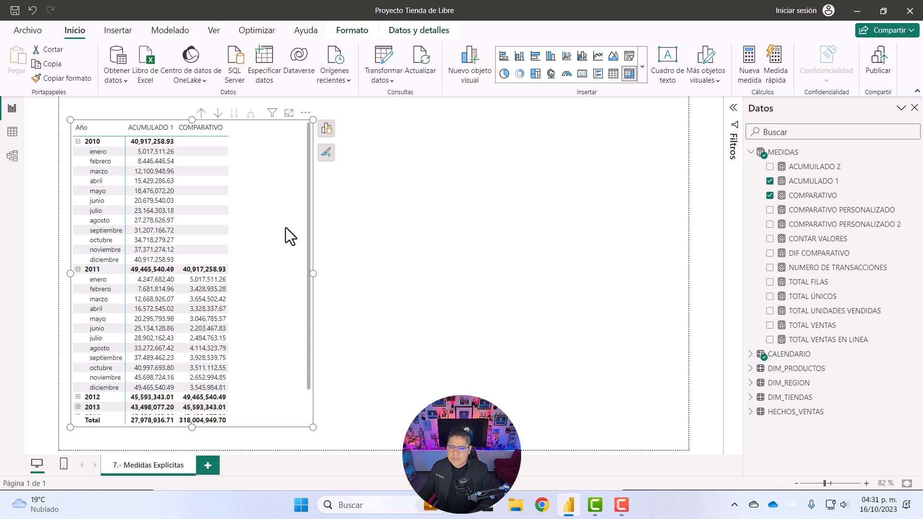
key(Delete)
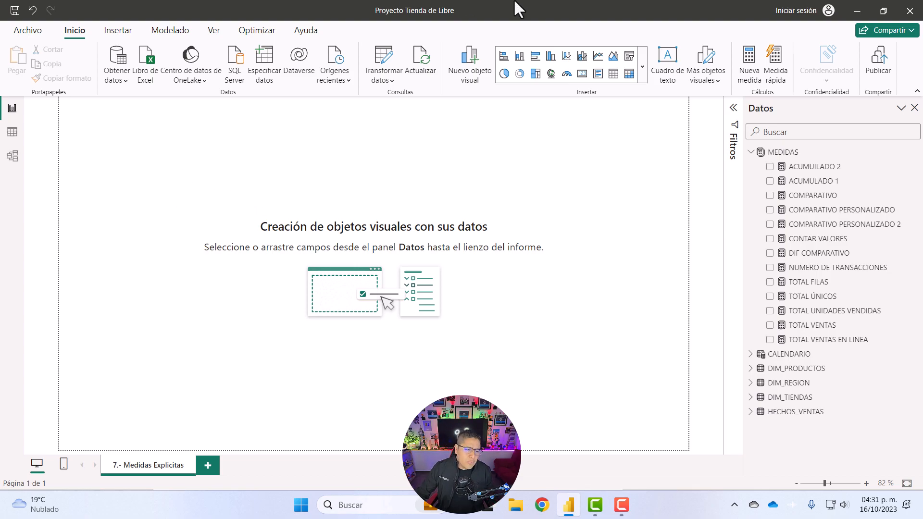
Show the model's relationship diagram and move the MEDIDAS table closer to DIM_TIENDAS.
click(12, 157)
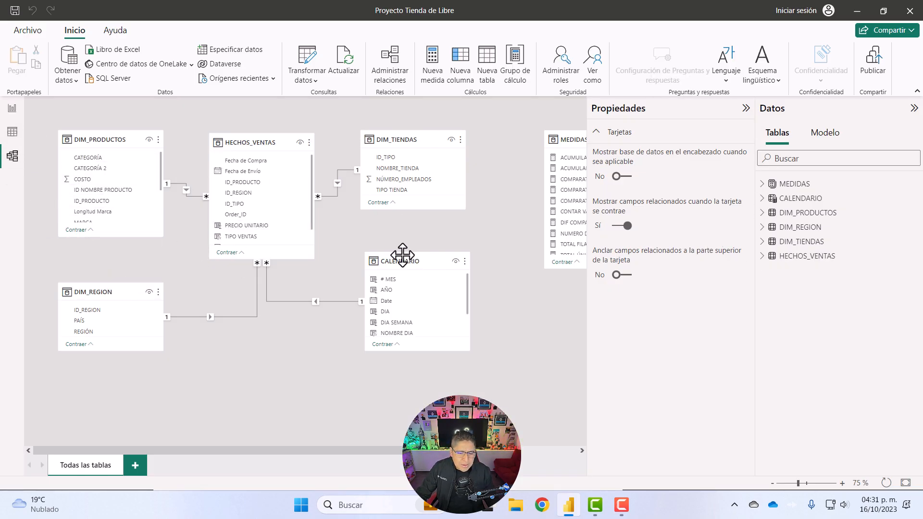
click(262, 143)
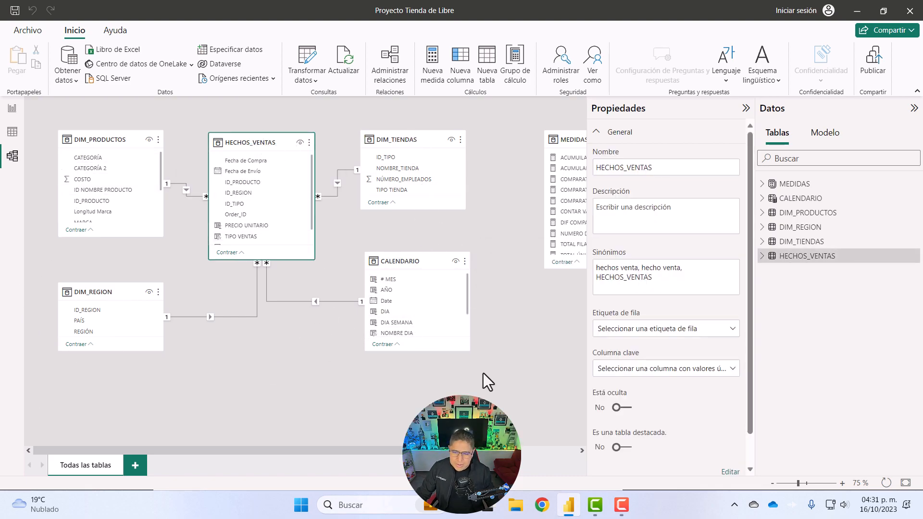
drag(572, 143, 538, 142)
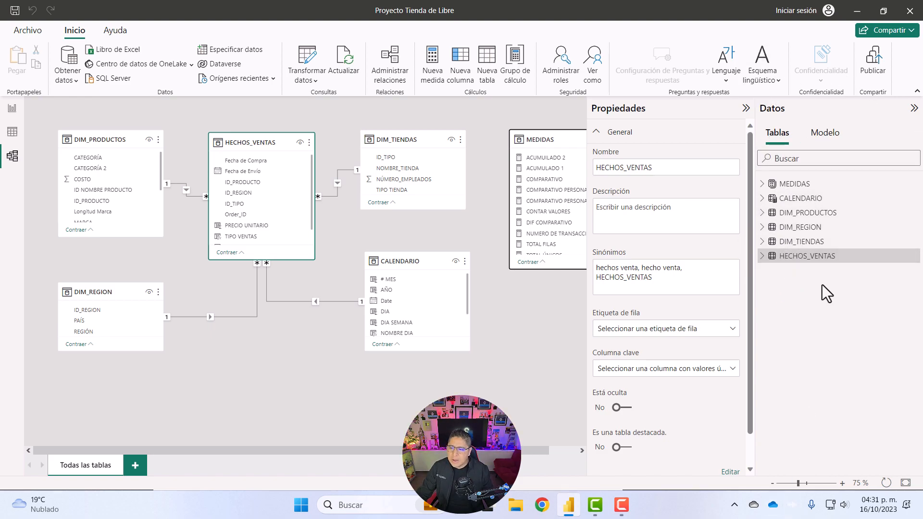
Create a new calculation group in the semantic model, agreeing to discourage implicit measures.
click(830, 136)
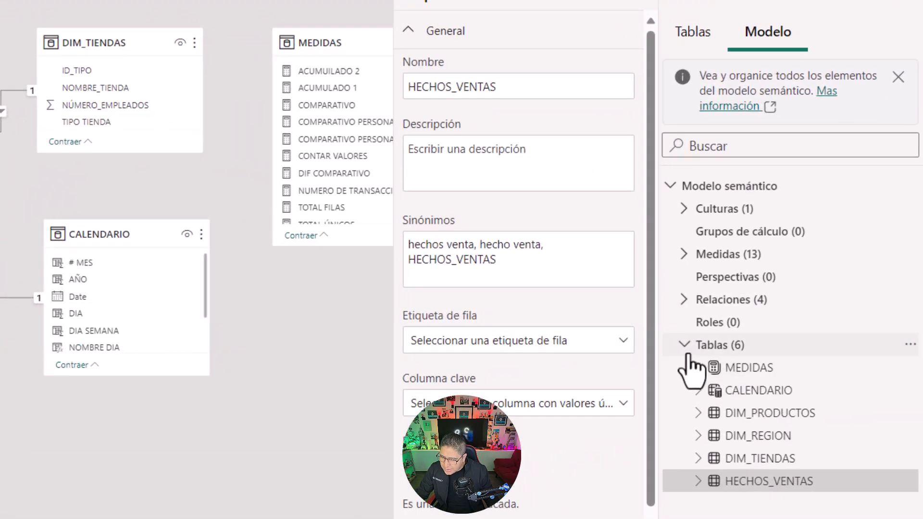
click(743, 336)
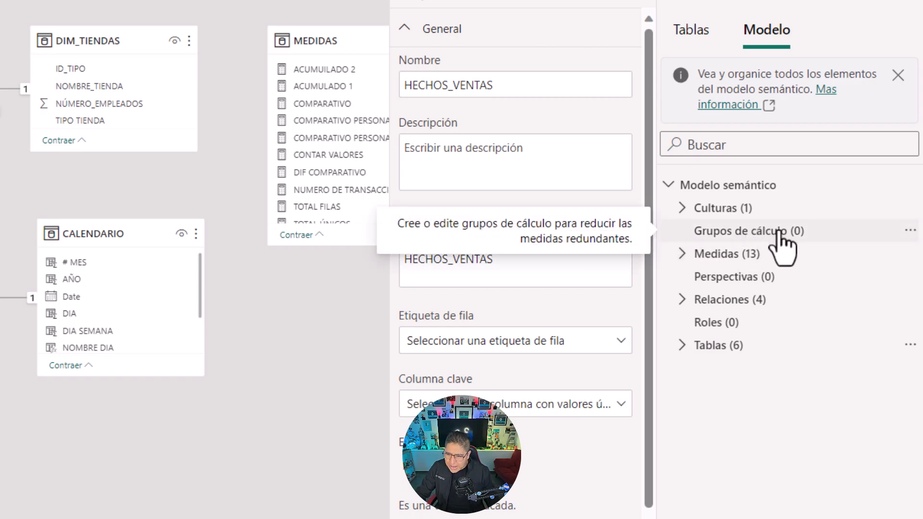
click(749, 232)
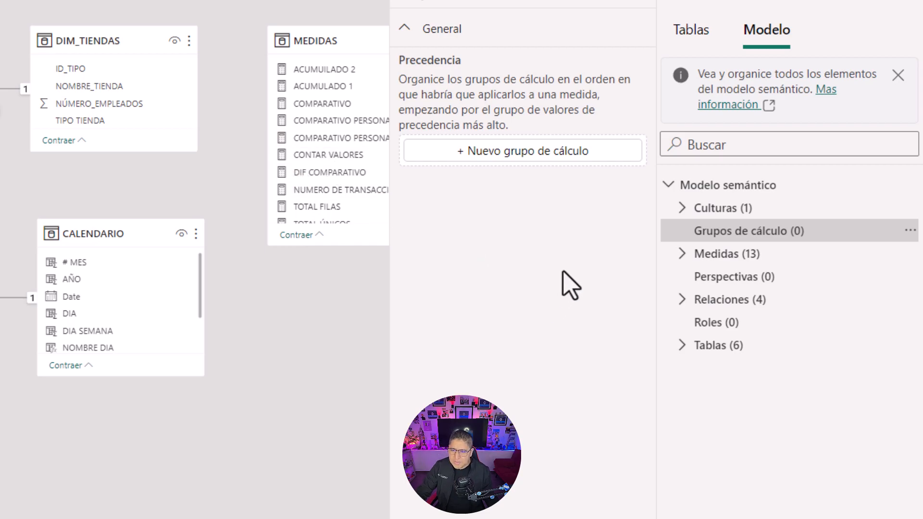
click(554, 164)
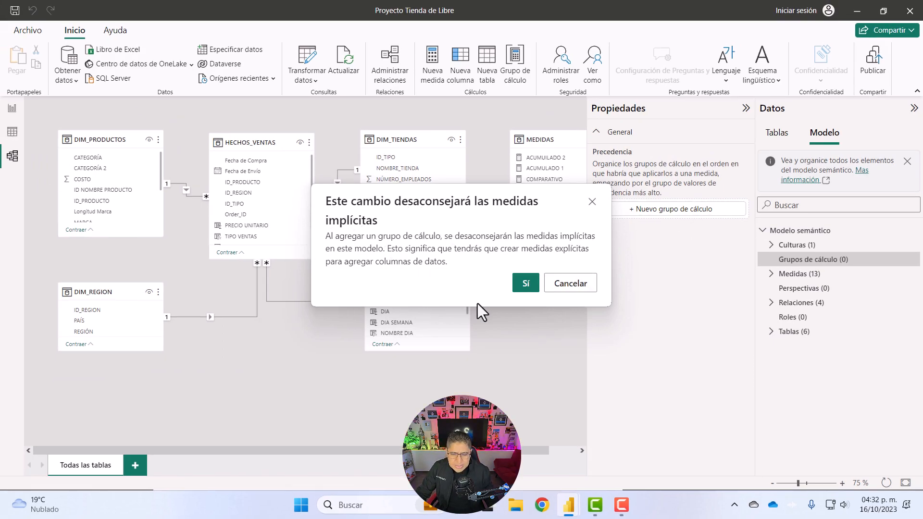
click(531, 288)
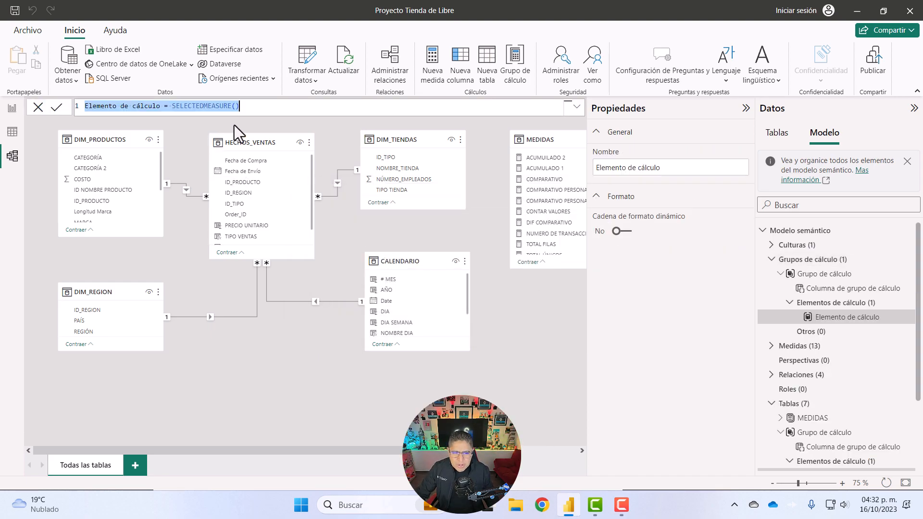
Examine the SELECTEDMEASURE function in the new calculation item's formula.
click(320, 109)
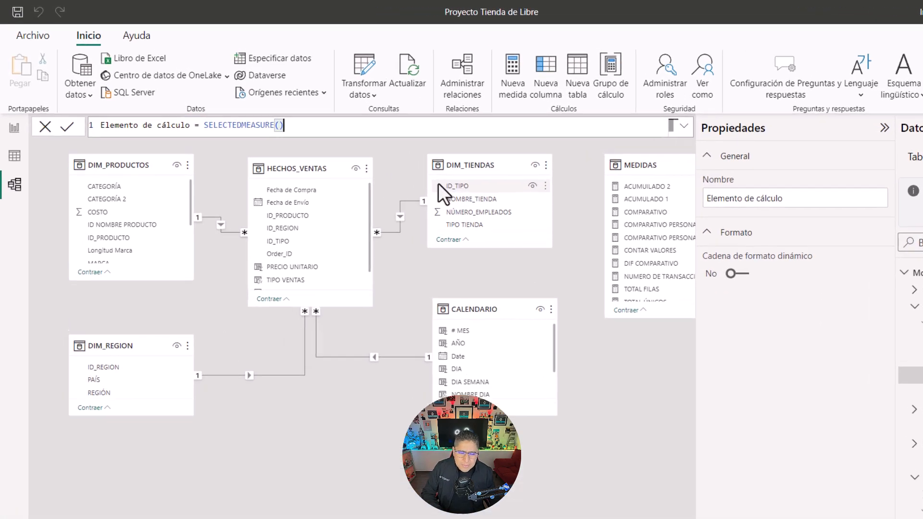
key(ctrl+Left)
key(ctrl+Left)
key(Right)
key(Left)
key(Right)
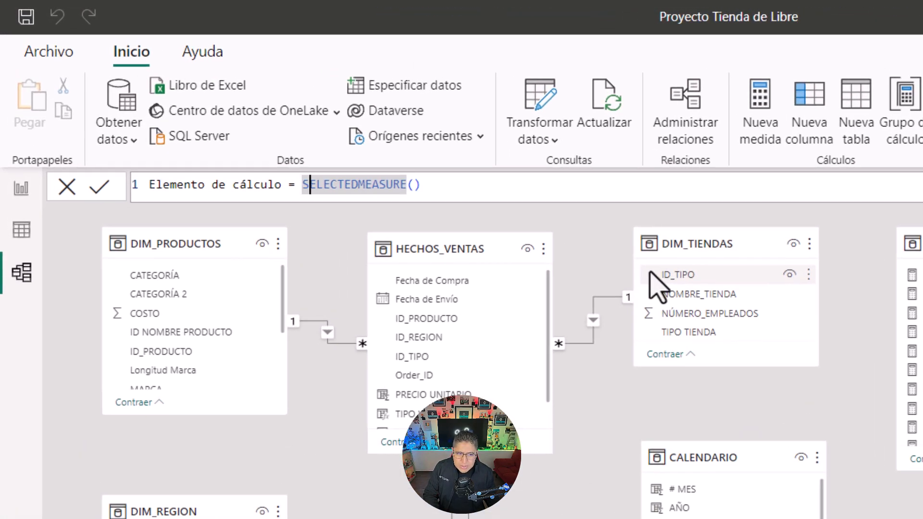
key(Left)
key(Right)
key(Right)
key(Right)
key(Right)
key(Right)
key(Right)
key(Right)
key(Right)
key(Right)
key(Right)
key(Right)
key(Right)
key(Right)
key(Right)
key(Right)
key(Right)
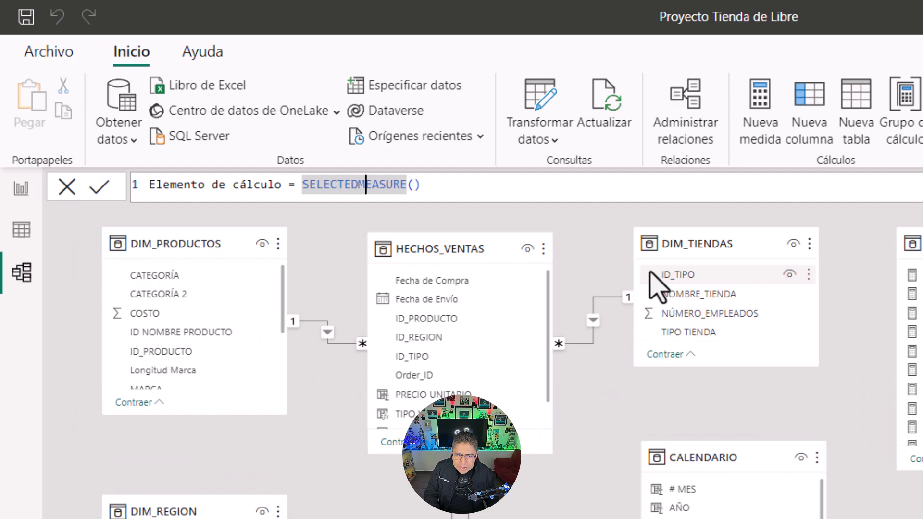
Rename the new calculation item to AÑO ANTERIOR in its formula.
key(ctrl+shift+Left)
key(ctrl+shift+Left)
key(ctrl+Left)
key(Left)
key(ctrl+shift+Left)
key(ctrl+shift+Left)
key(ctrl+shift+Left)
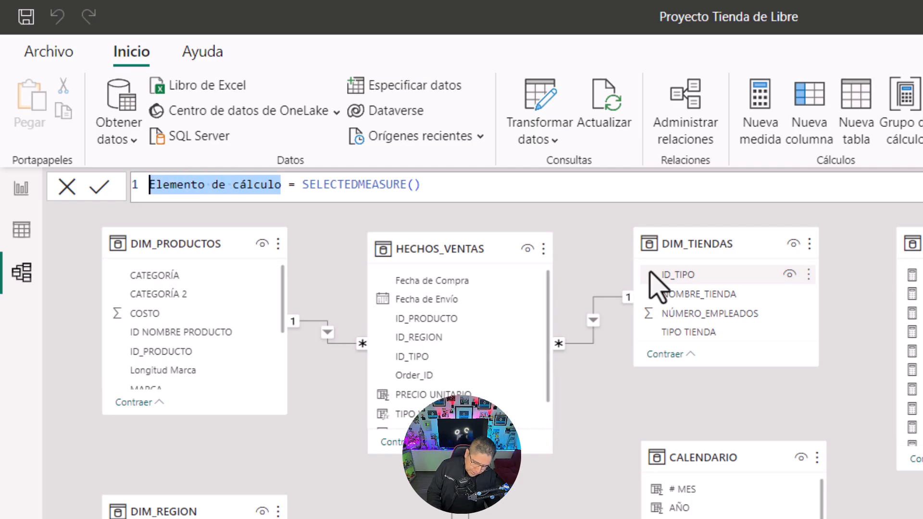
text(AÑO ANTERIOR)
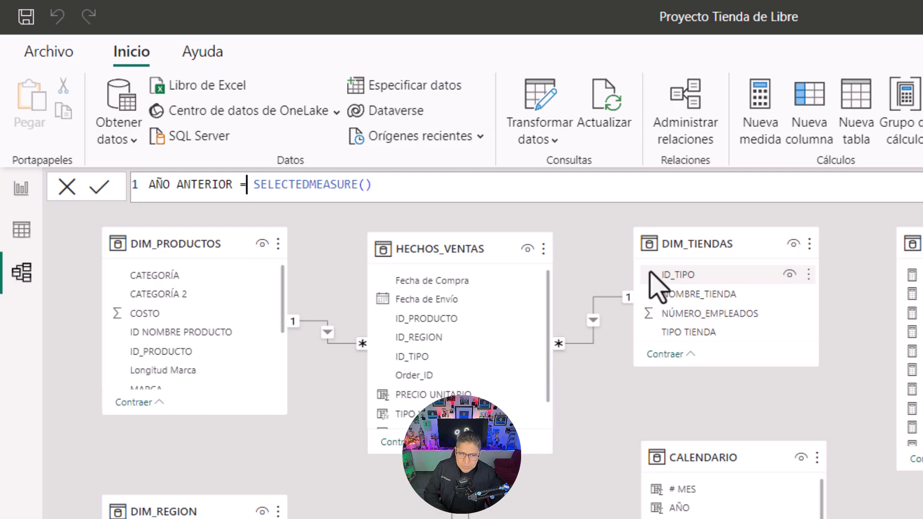
Define AÑO ANTERIOR as CALCULATE(SELECTEDMEASURE(),SAMEPERIODLASTYEAR(CALENDARIO[Date])) and commit the formula.
key(Right)
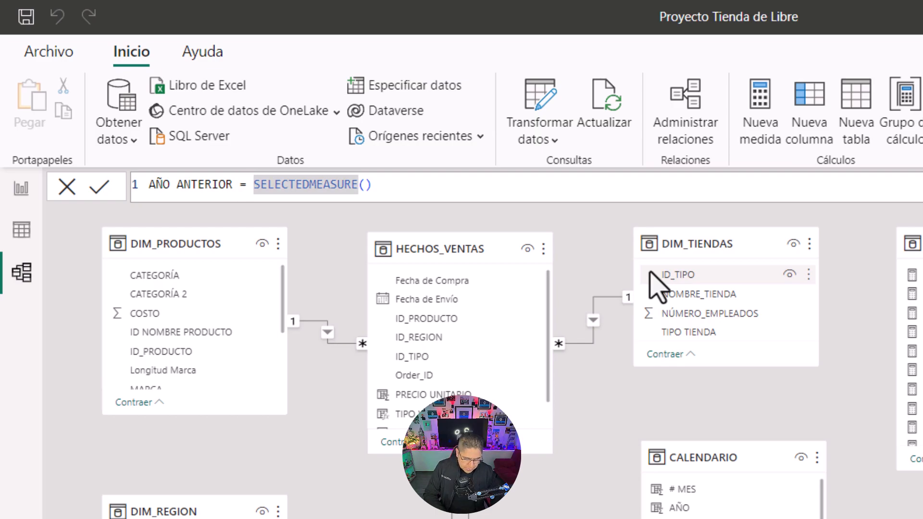
text(CALCULATE()
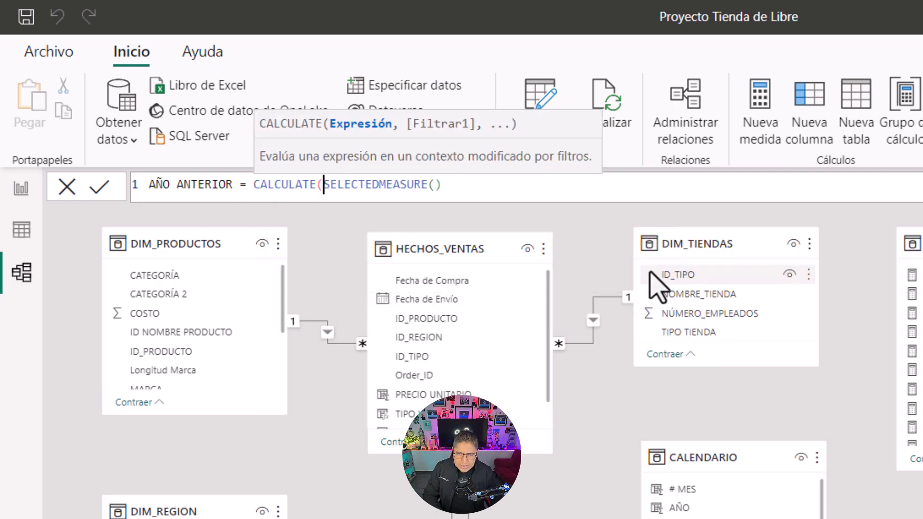
key(End)
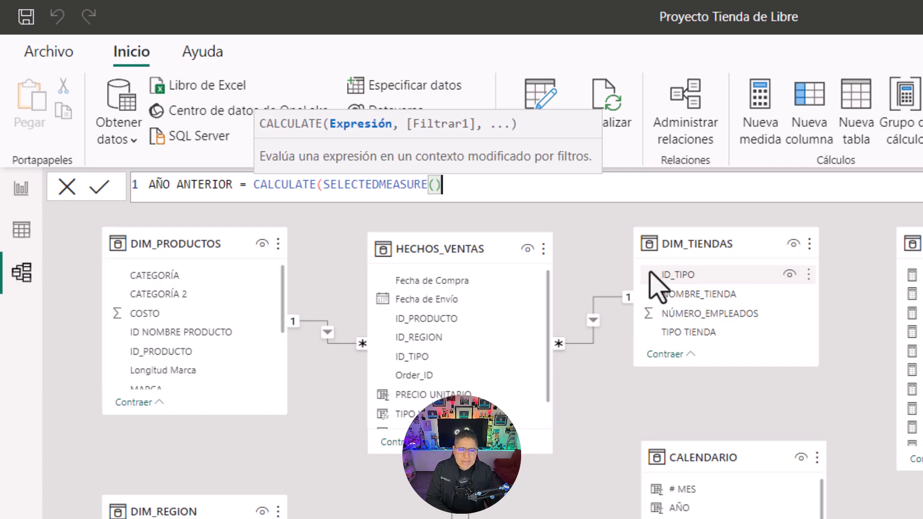
text(,)
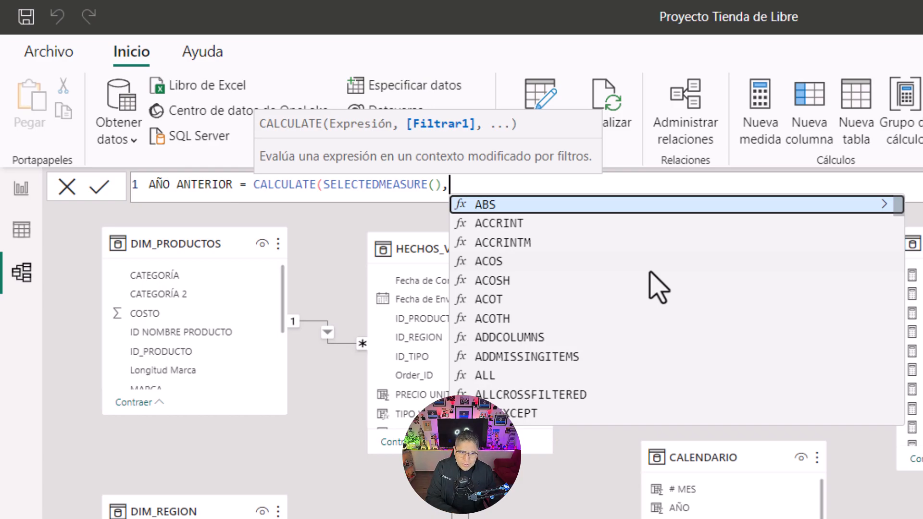
text(SAM)
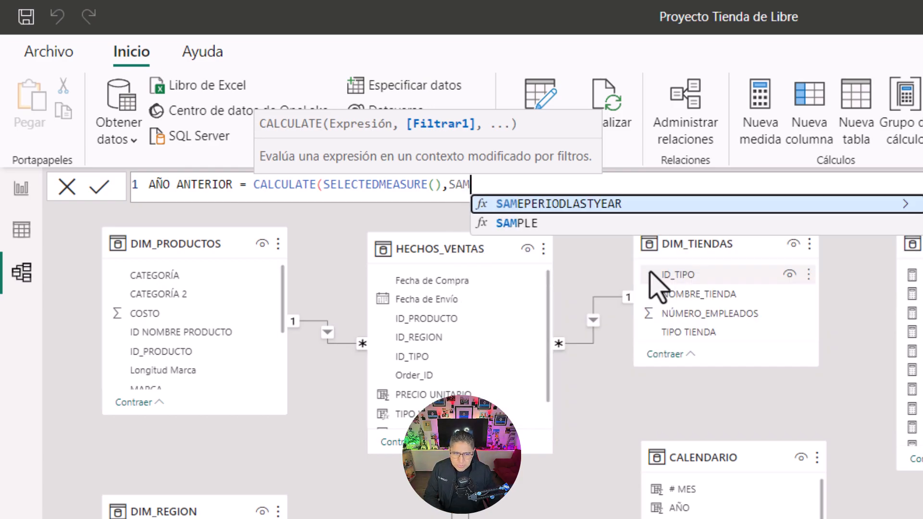
key(Tab)
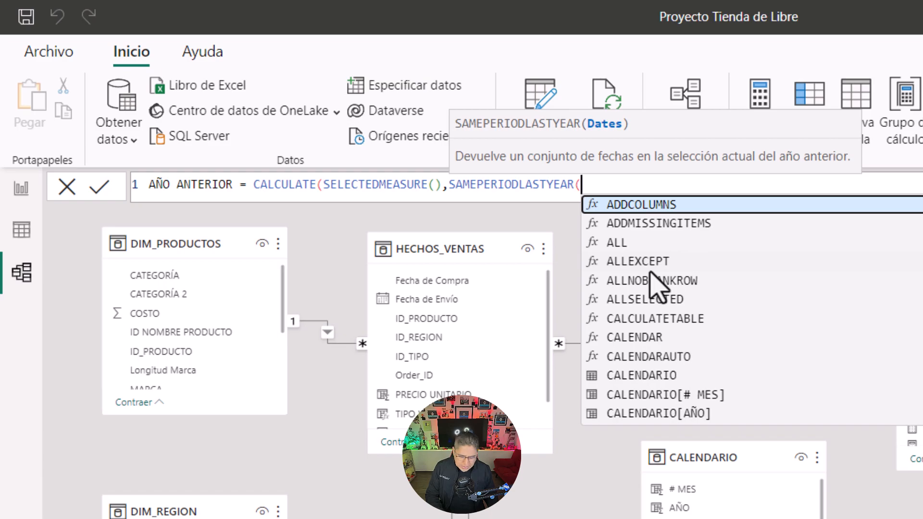
text(DATE)
key(Up)
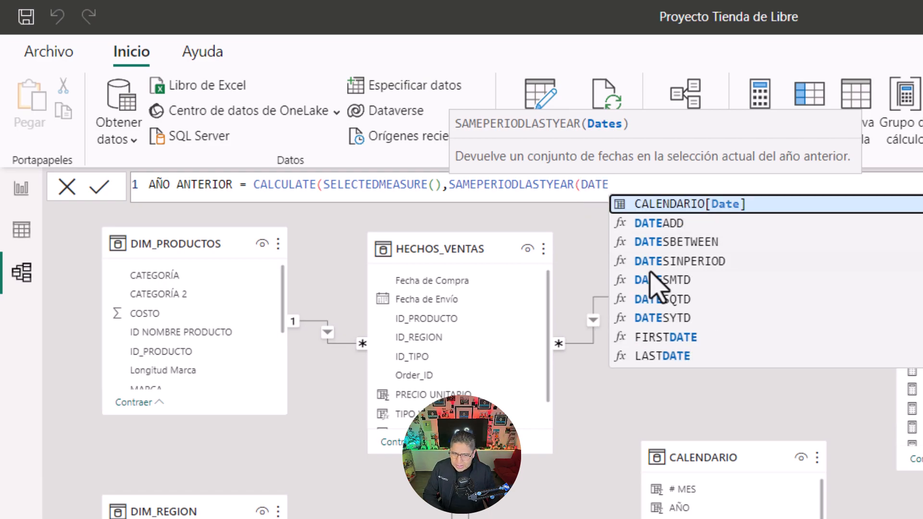
key(Tab)
text())
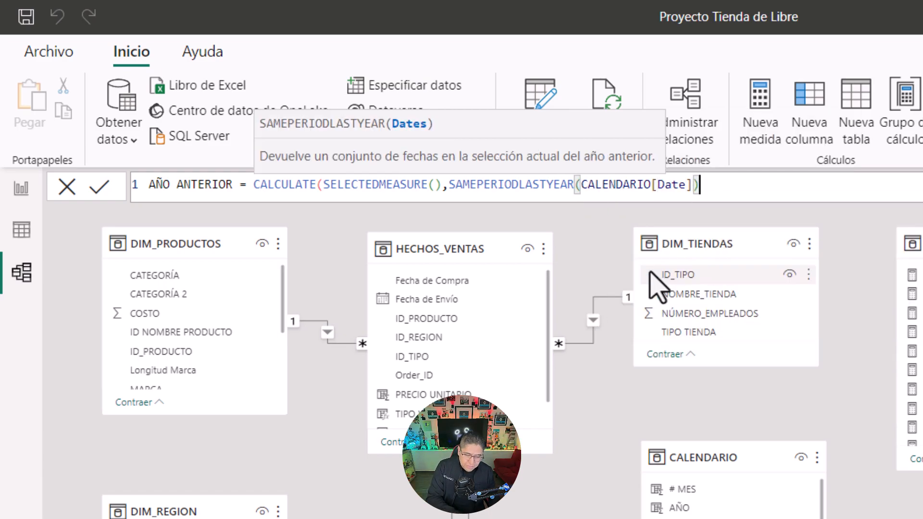
text())
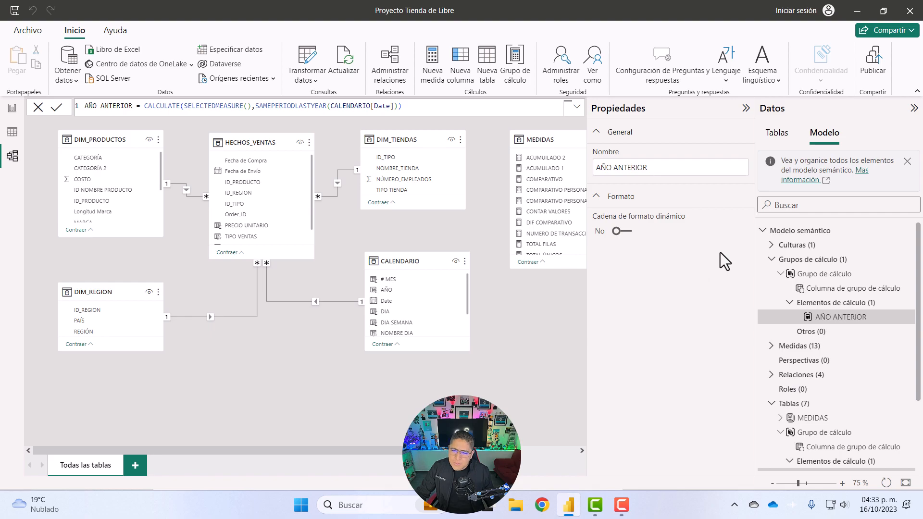
Add a second calculation item to the calculation group that holds AÑO ANTERIOR.
click(842, 303)
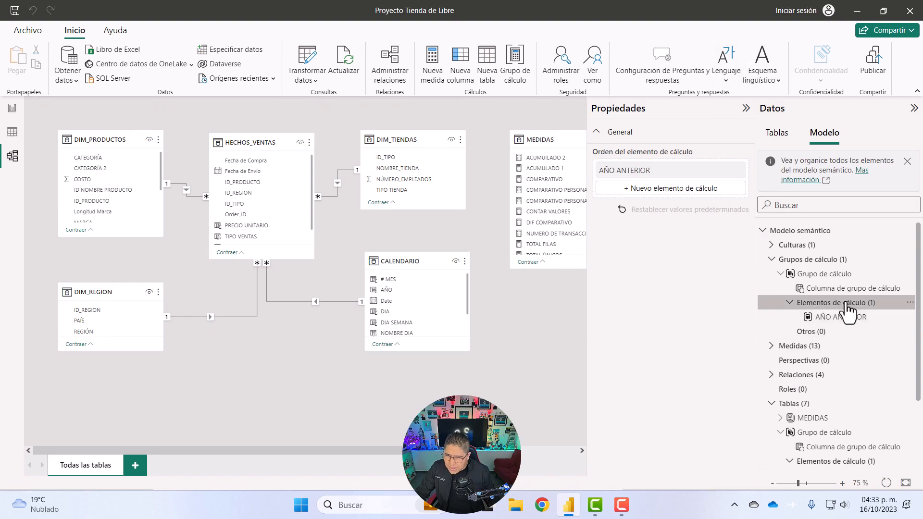
click(840, 288)
click(841, 274)
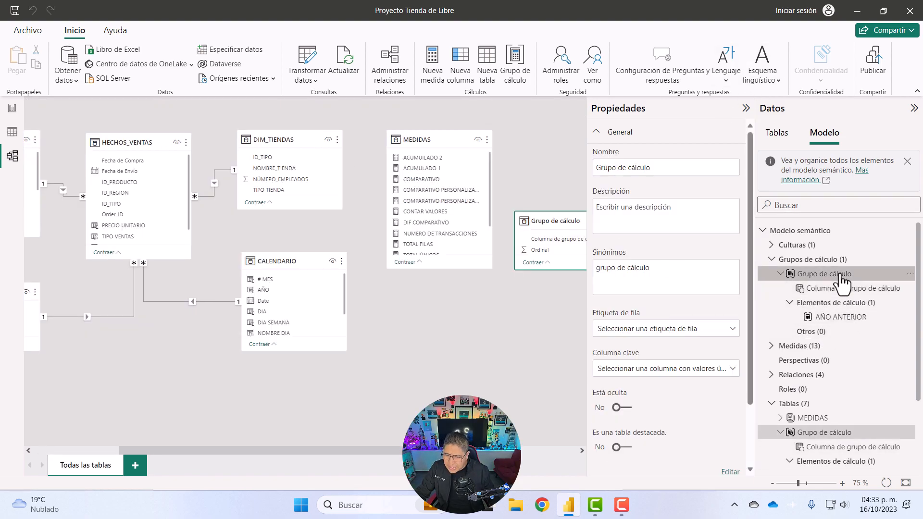
click(838, 318)
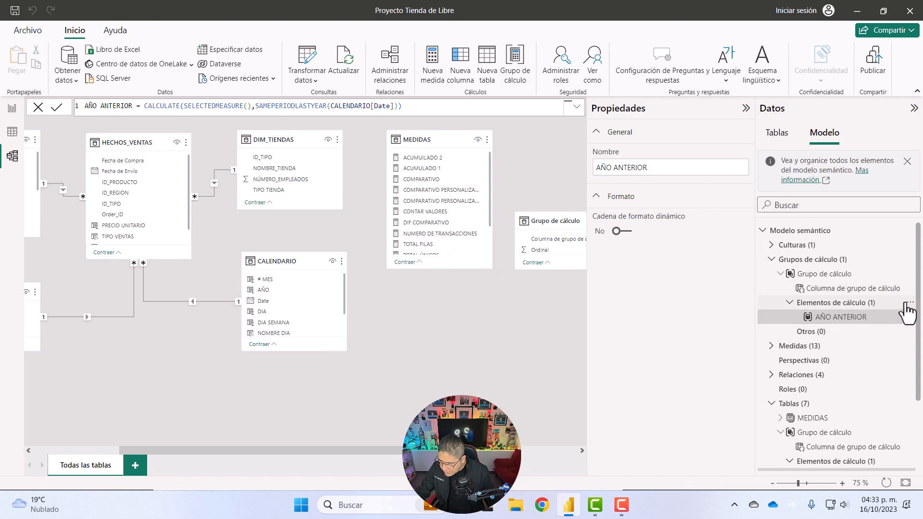
click(909, 302)
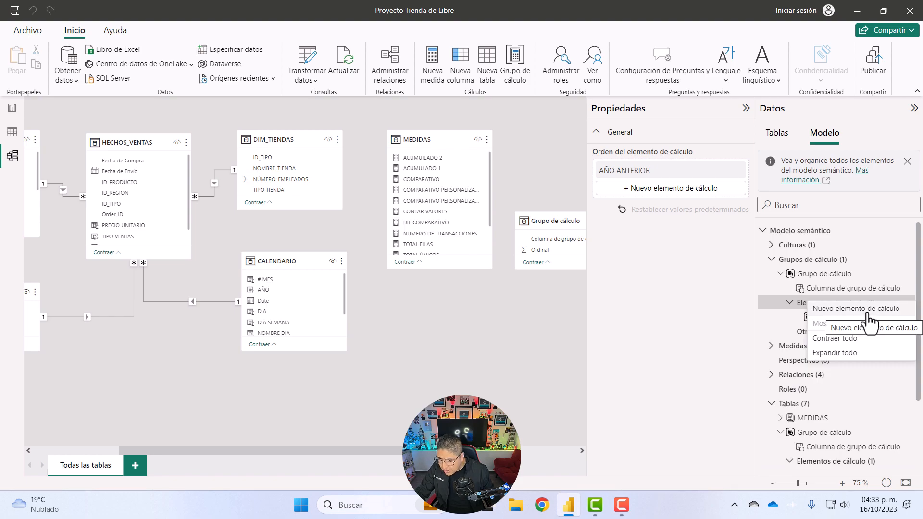
click(696, 249)
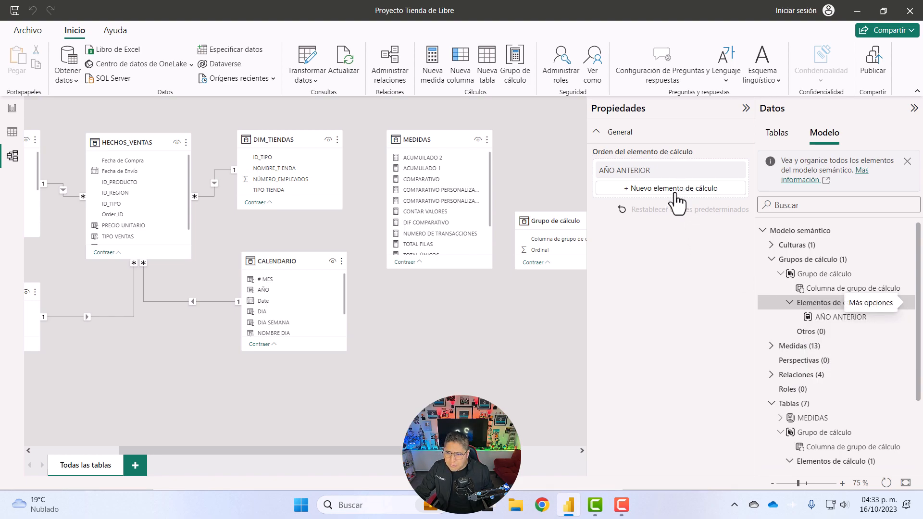
click(645, 188)
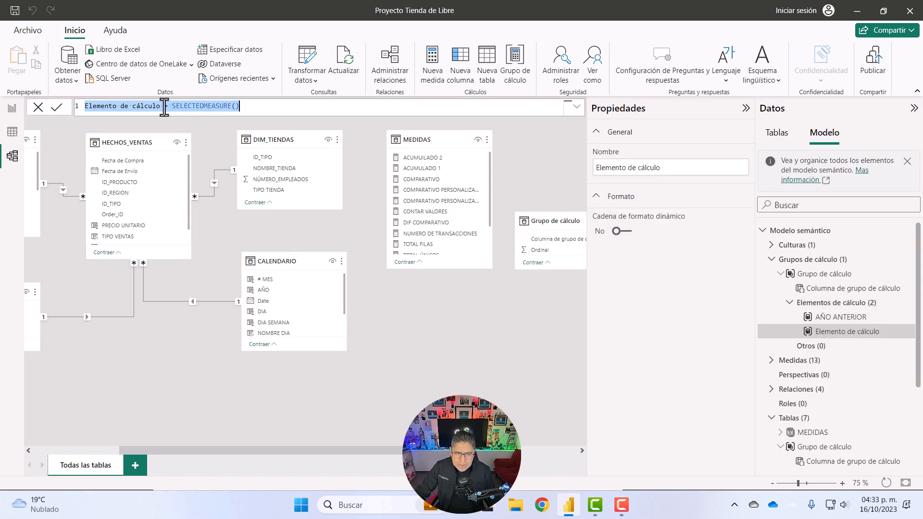
Rename the second calculation item to ACUMULADO 2 in its formula.
key(ctrl+Left)
key(ctrl+Left)
key(ctrl+Left)
key(Left)
key(ctrl+shift+Left)
key(ctrl+shift+Left)
key(ctrl+shift+Left)
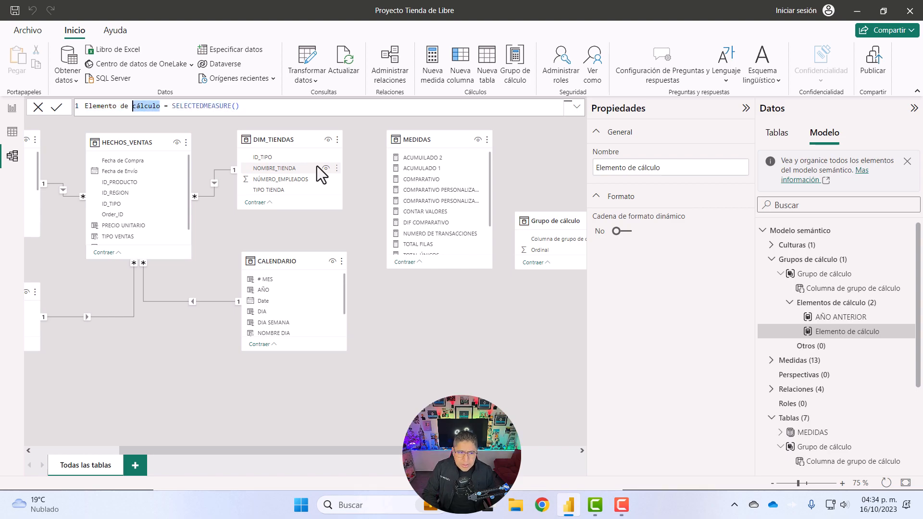
text(ACUMULADO)
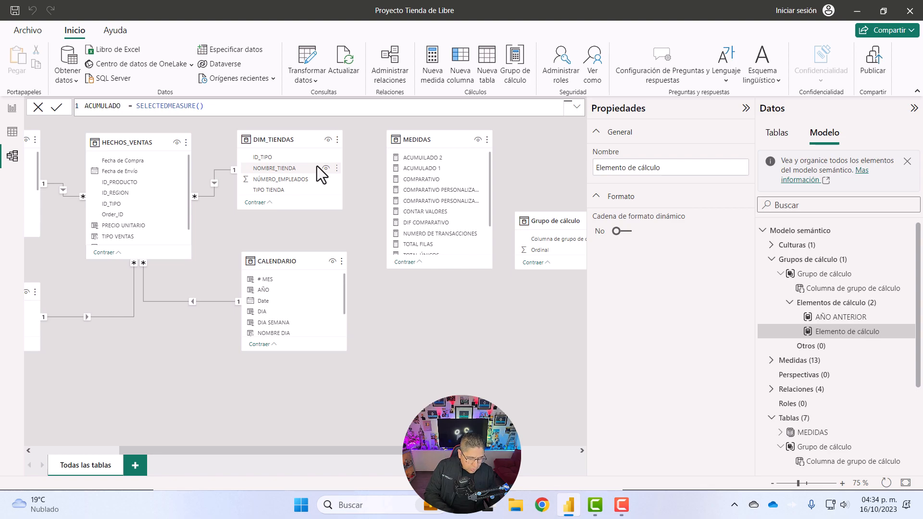
text( 2)
Wrap SELECTEDMEASURE() in a CALCULATE function, with the measure on its own line as the first argument.
key(Right)
key(Right)
key(Right)
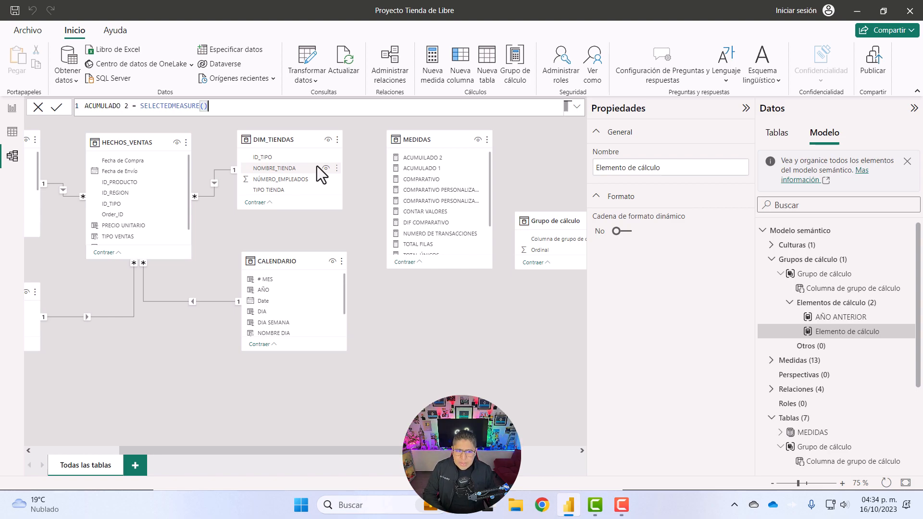
text(CLA)
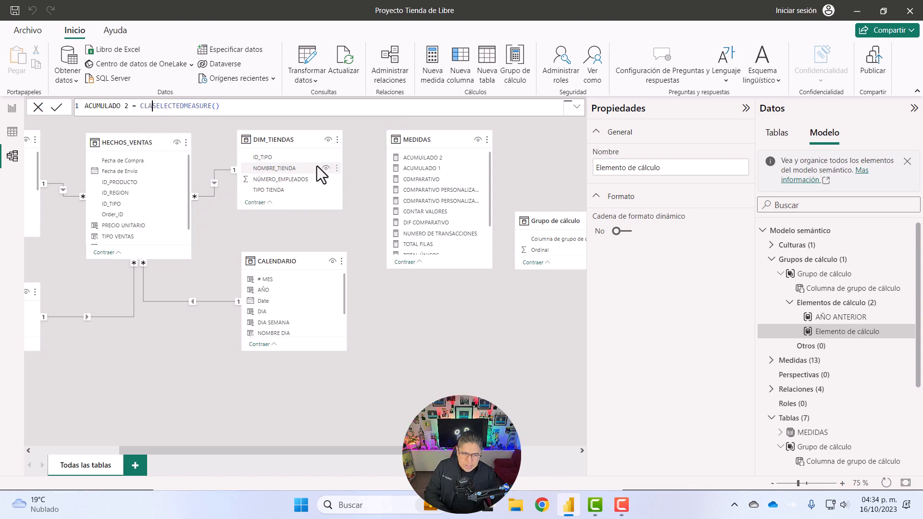
key(Tab)
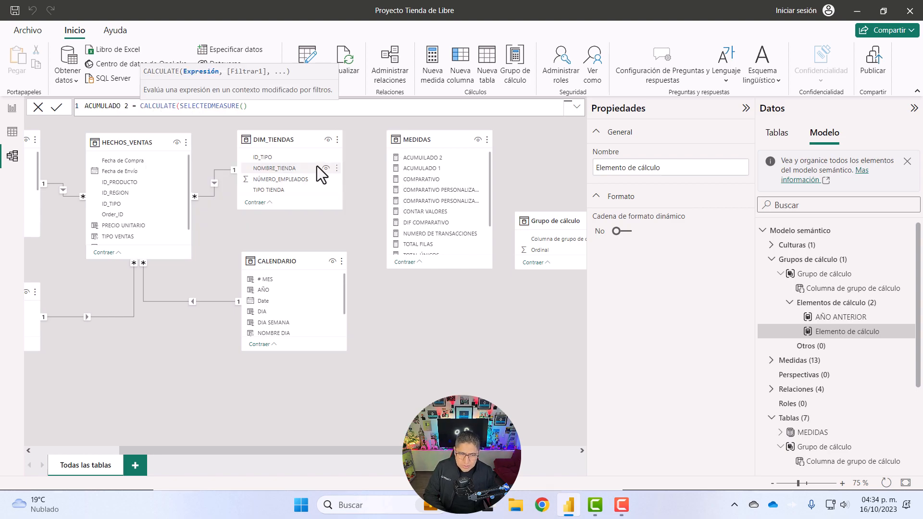
key(shift+Return)
key(Tab)
key(End)
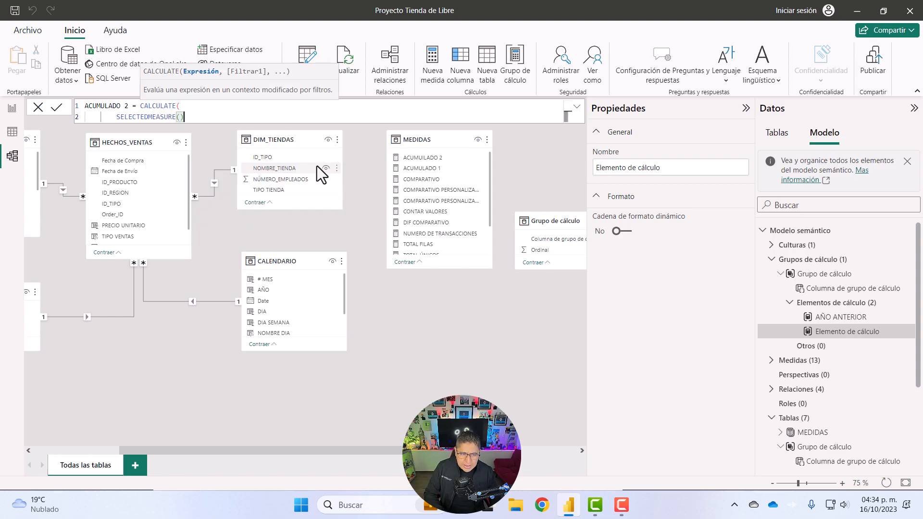
text(,)
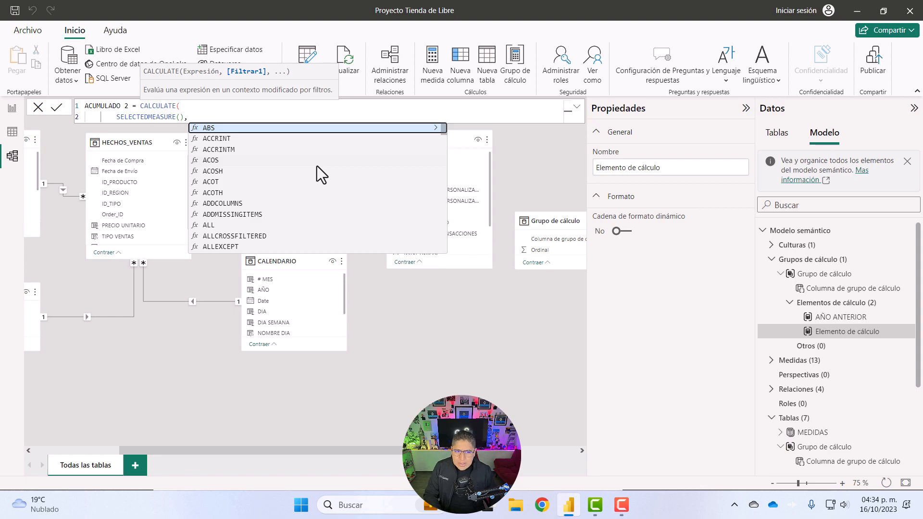
Add DATESYTD(CALENDARIO[Date]) on a new line as the CALCULATE filter and commit the ACUMULADO 2 formula.
key(shift+Return)
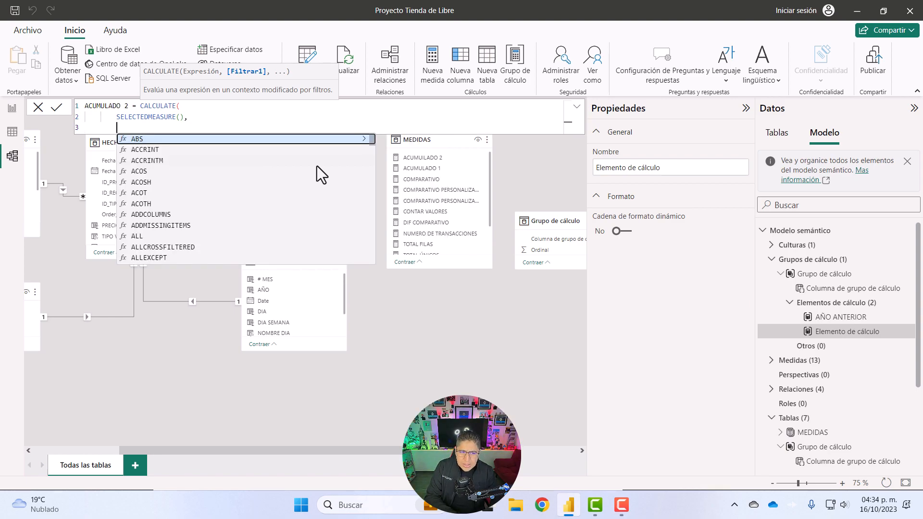
text(TOT)
key(BackSpace)
key(BackSpace)
key(BackSpace)
text(DATES)
key(Down)
key(Tab)
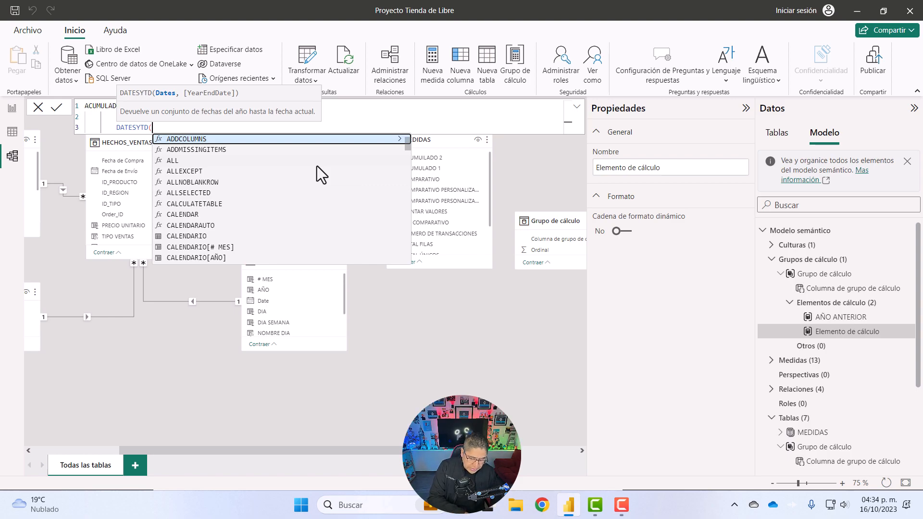
text(date)
key(Tab)
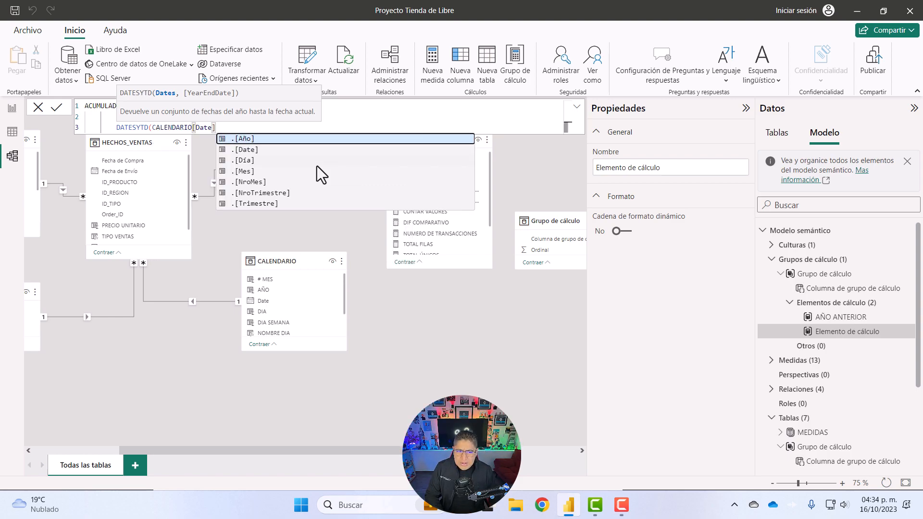
text())
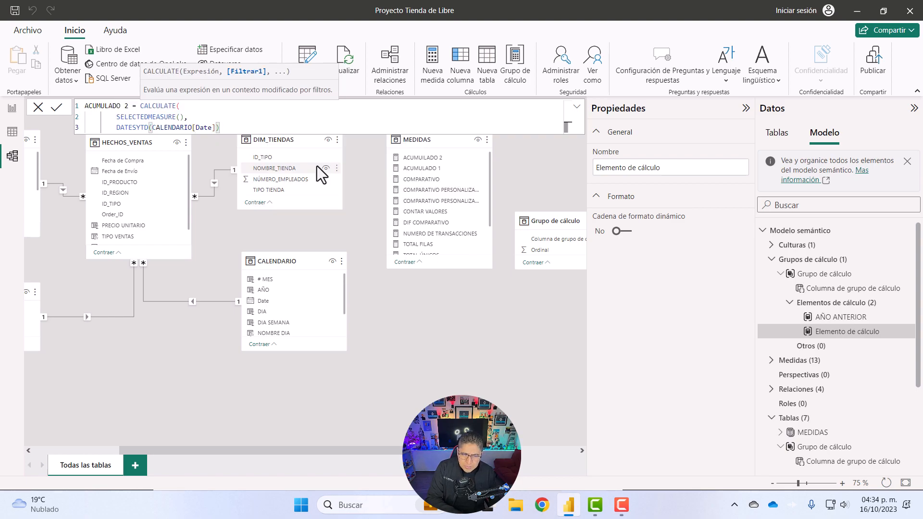
text())
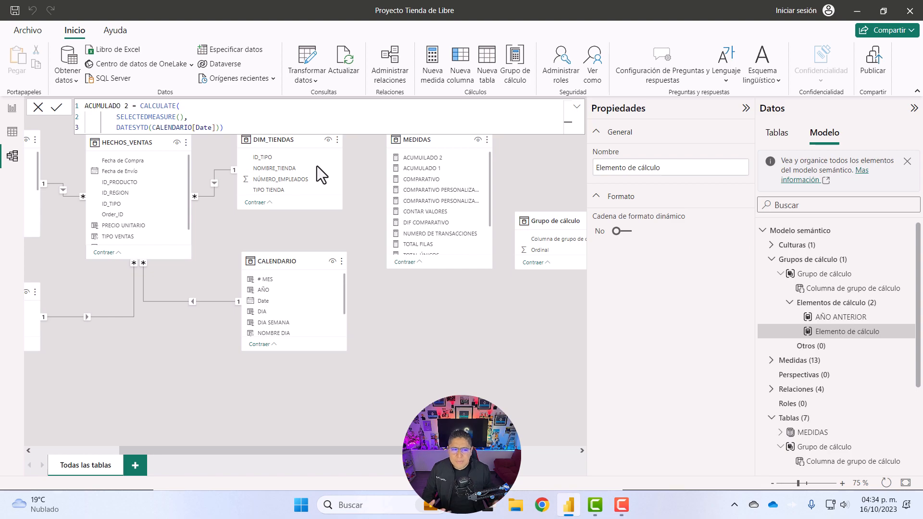
key(Return)
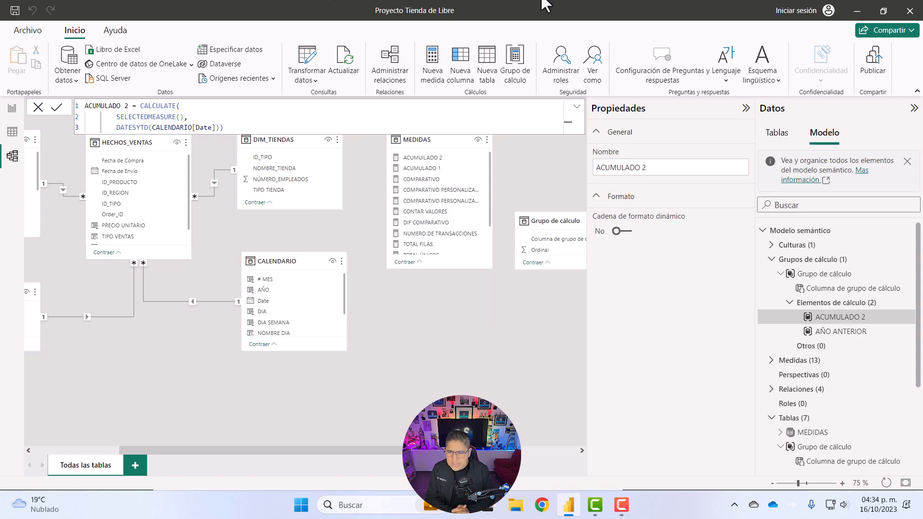
click(809, 303)
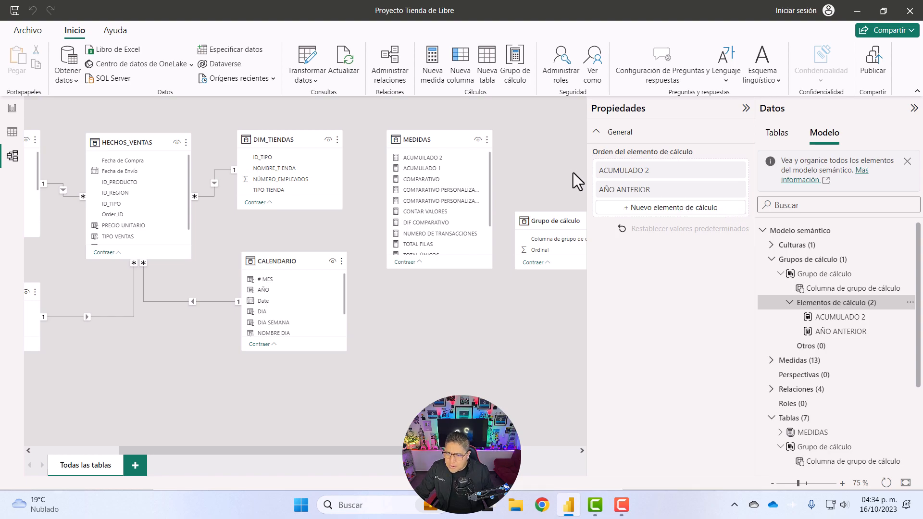
click(827, 318)
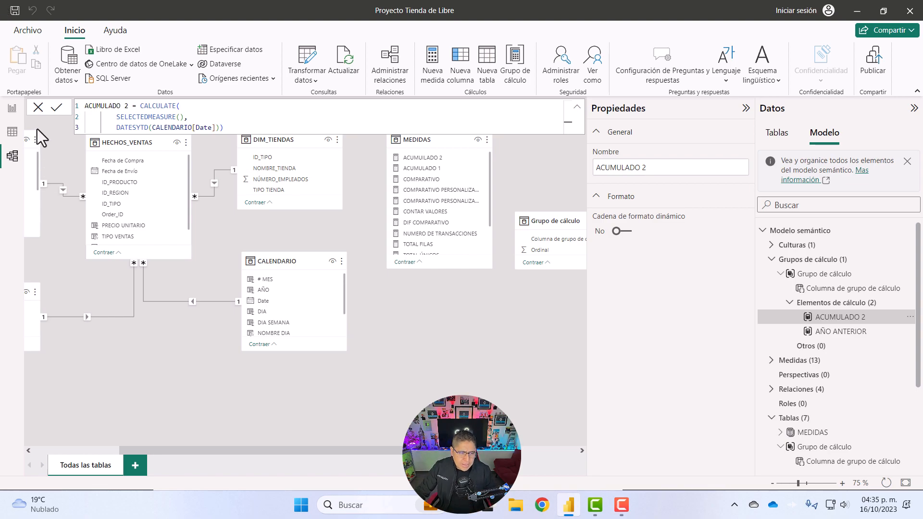
Go to the report page and create a table visual from the AÑO and Date fields of CALENDARIO.
click(18, 115)
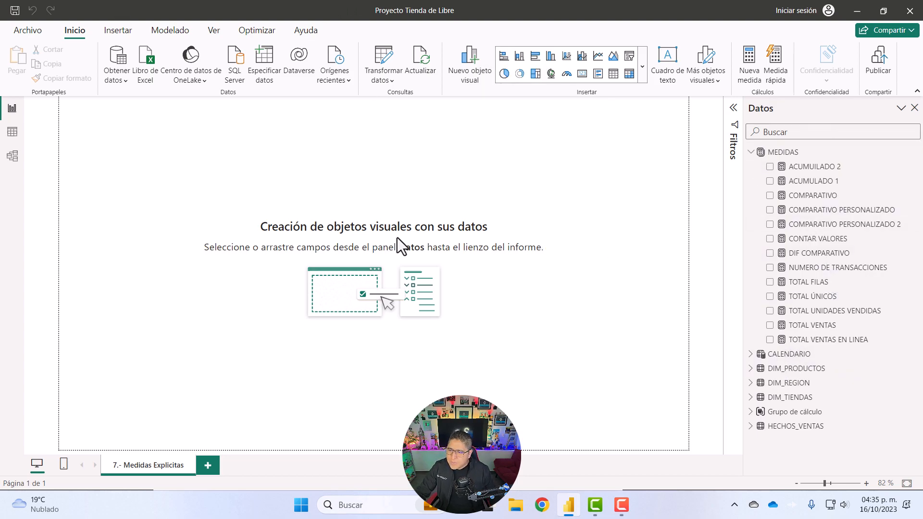
click(750, 356)
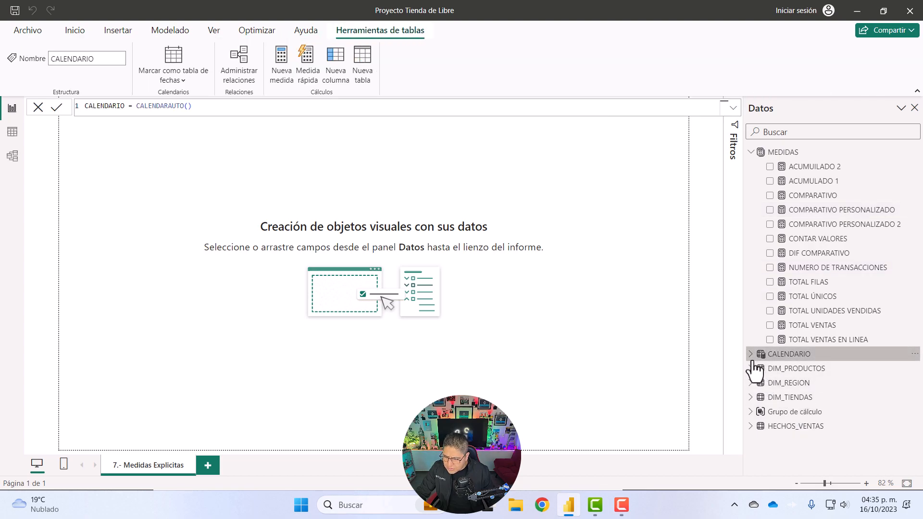
right_click(751, 358)
click(770, 383)
drag(801, 400, 146, 197)
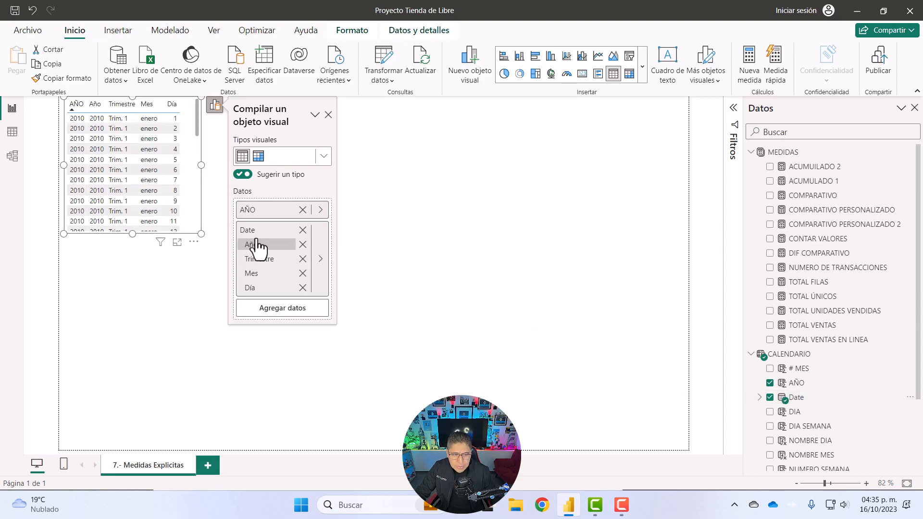
Remove AÑO and the Date hierarchy from the table visual.
click(320, 210)
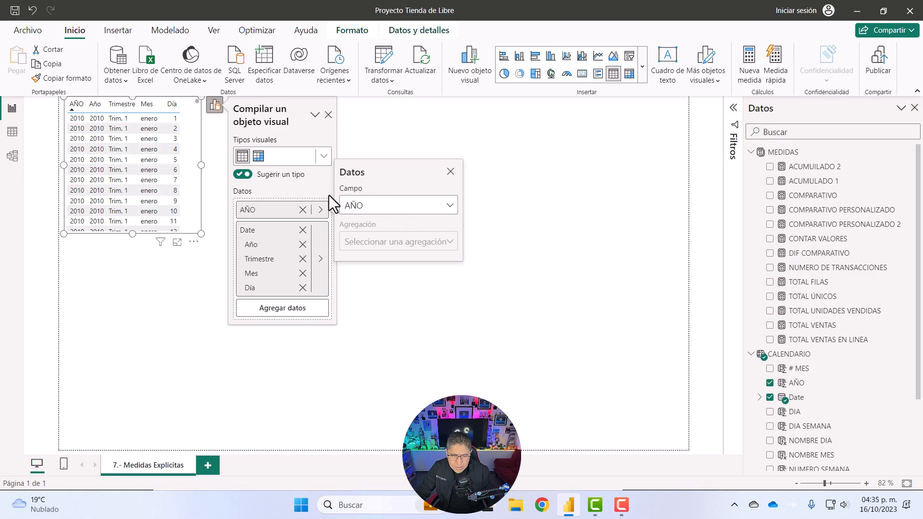
click(303, 210)
click(303, 209)
click(305, 211)
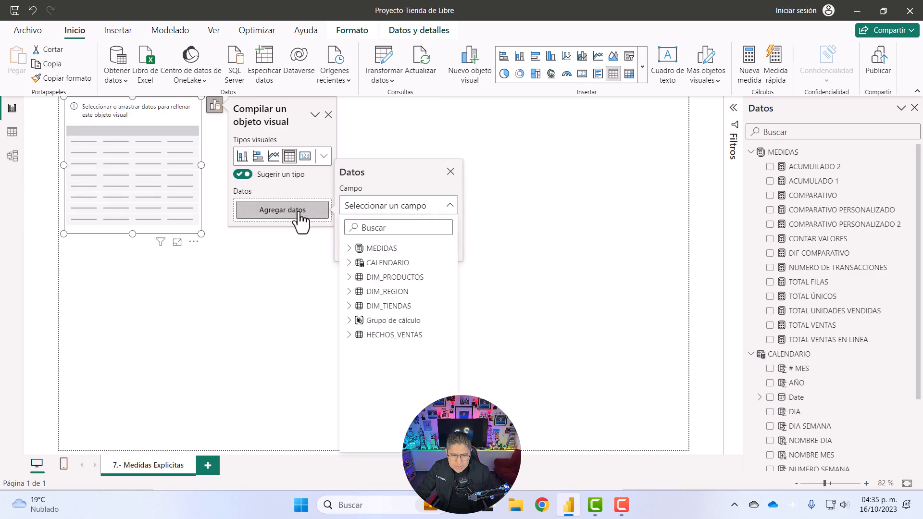
Add the CALENDARIO Date hierarchy to the table, reduce it to Año and Mes, and extend the visual down the page.
click(348, 263)
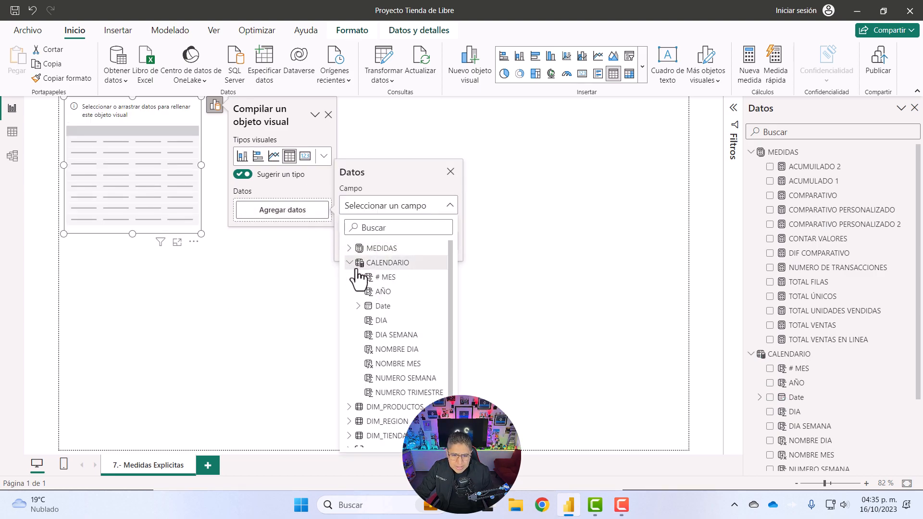
click(402, 308)
click(303, 239)
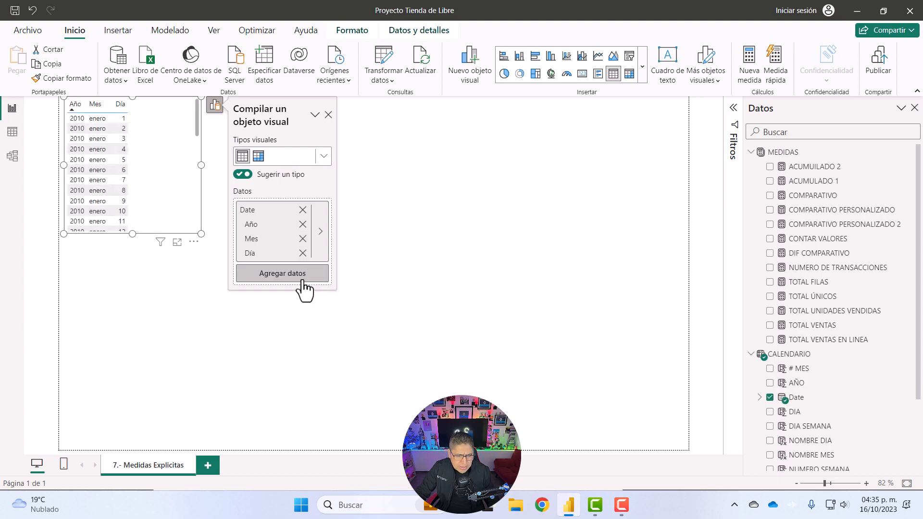
click(303, 253)
drag(131, 233, 140, 395)
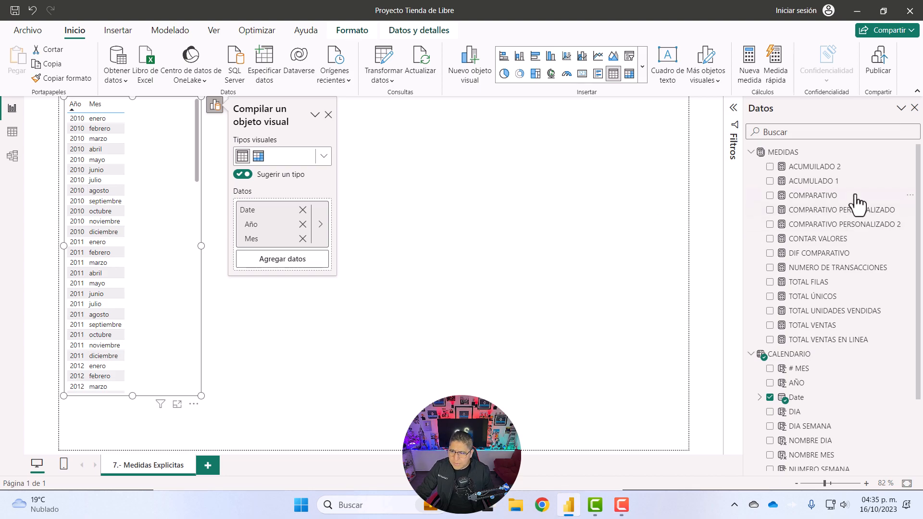
Add ACUMULADO 1 to the visual, convert it to a slightly wider matrix, and expand 2010 into its months.
drag(826, 181, 167, 244)
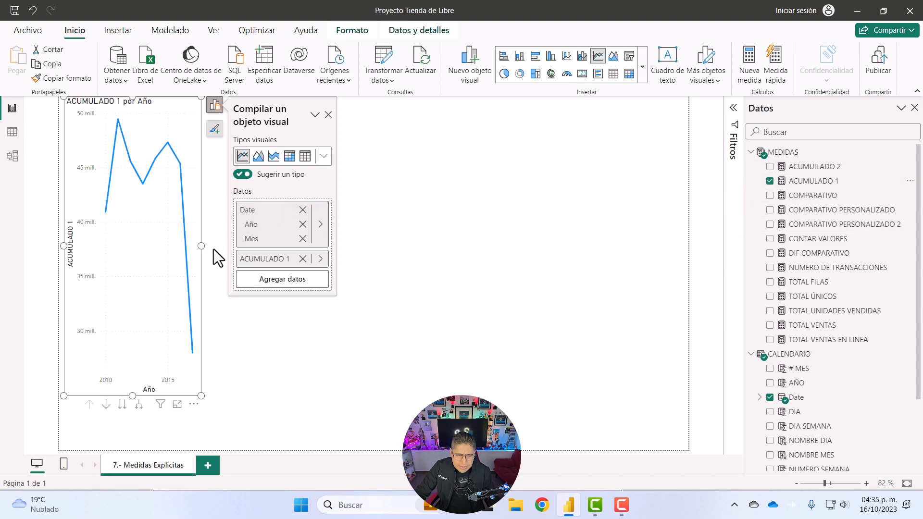
click(304, 158)
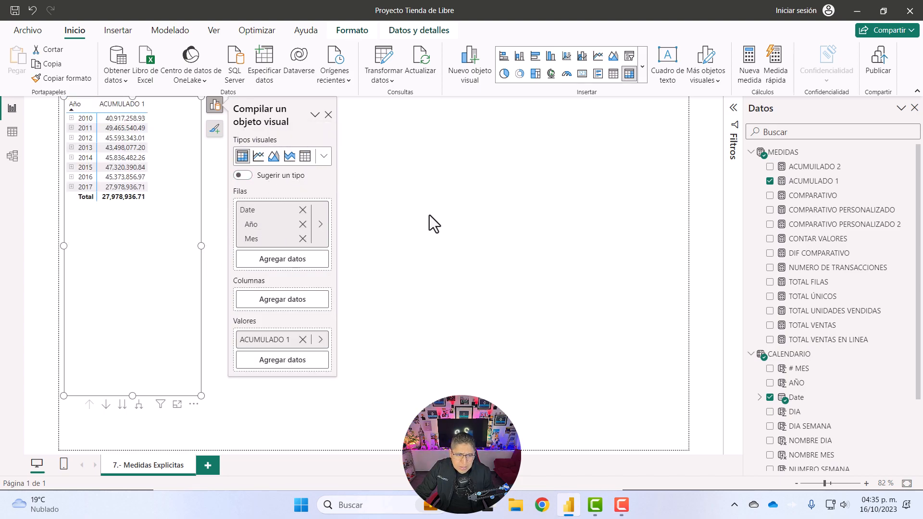
click(328, 115)
drag(201, 246, 233, 263)
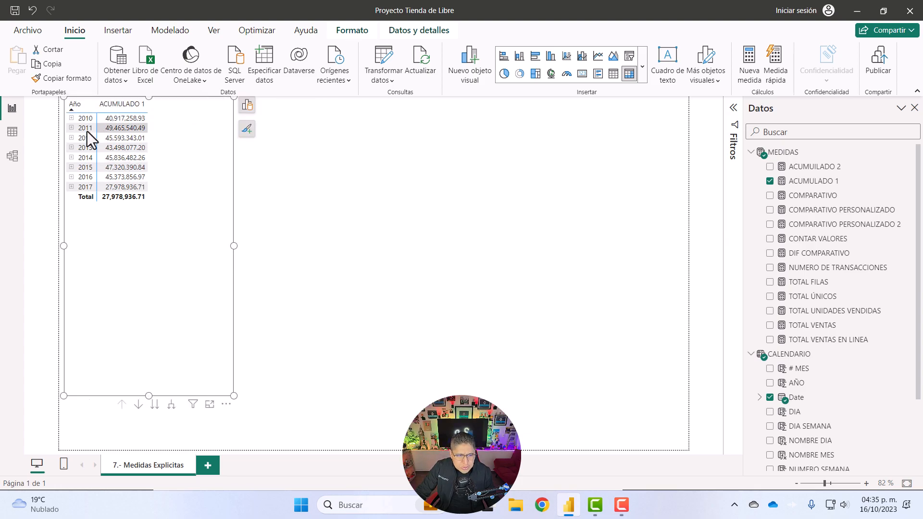
click(72, 118)
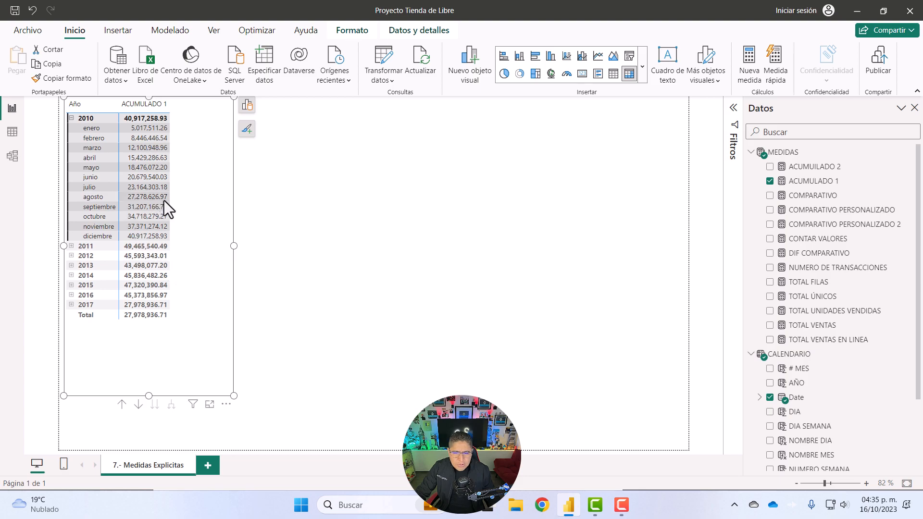
Duplicate the ACUMULADO 1 matrix and place the copy to the right of the original.
click(812, 181)
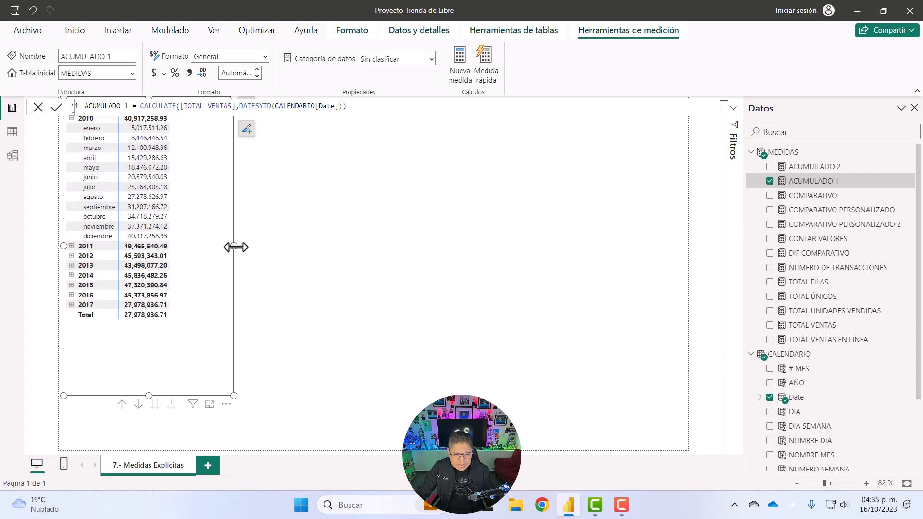
key(ctrl+c)
key(ctrl+v)
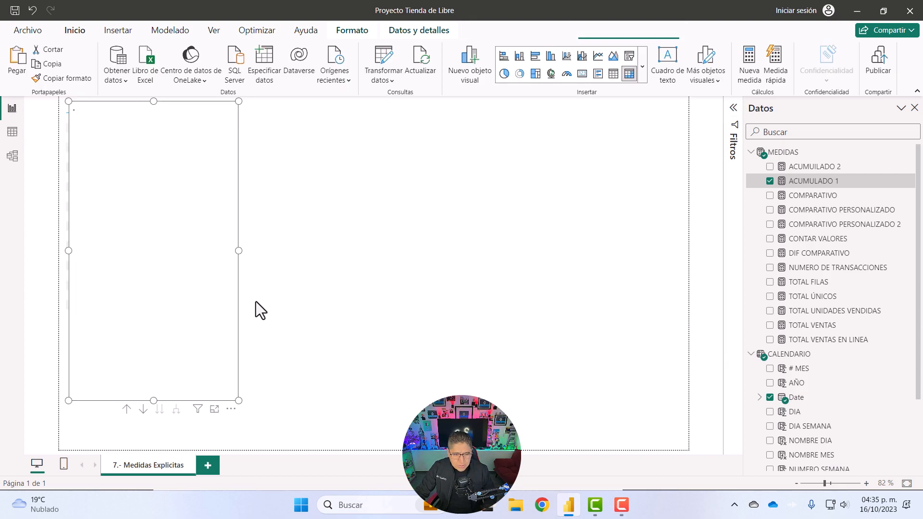
drag(213, 284, 480, 267)
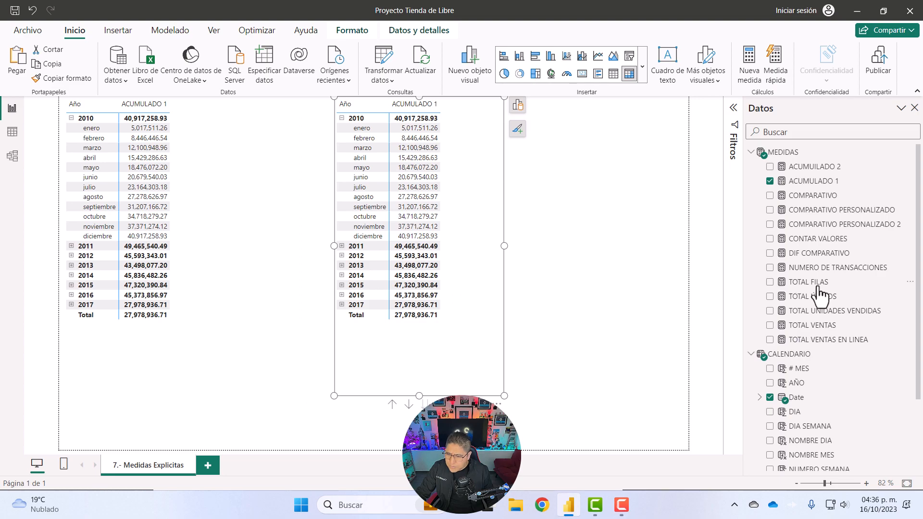
Replace ACUMULADO 1 with TOTAL VENTAS as the copied matrix's value and expand 2011 into its months.
click(733, 108)
click(731, 108)
click(518, 105)
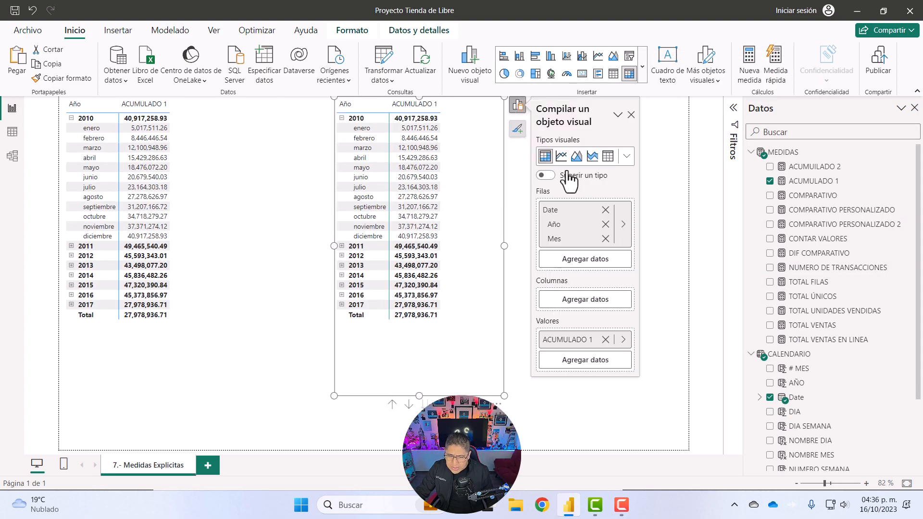
click(605, 339)
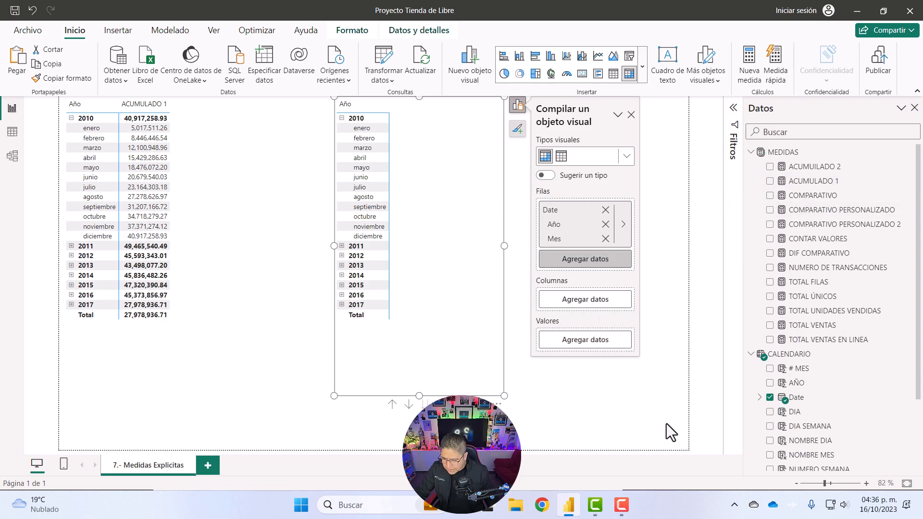
drag(825, 330, 585, 339)
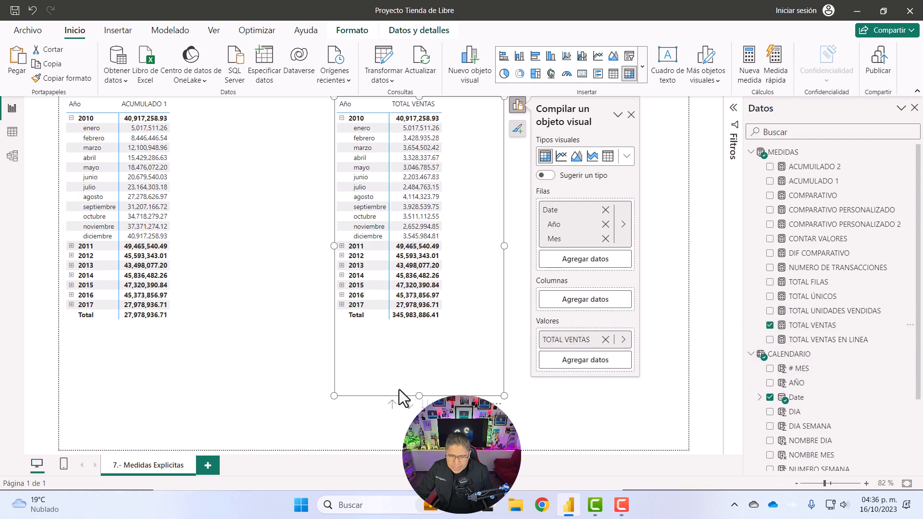
click(342, 245)
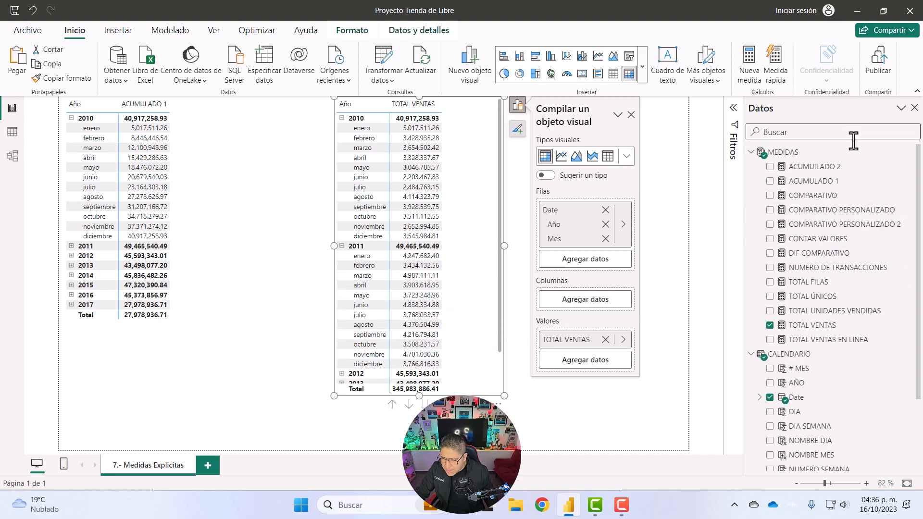
Use Columna de grupo de cálculo from Grupo de cálculo as the columns of the TOTAL VENTAS matrix.
scroll(817, 327, down, 3)
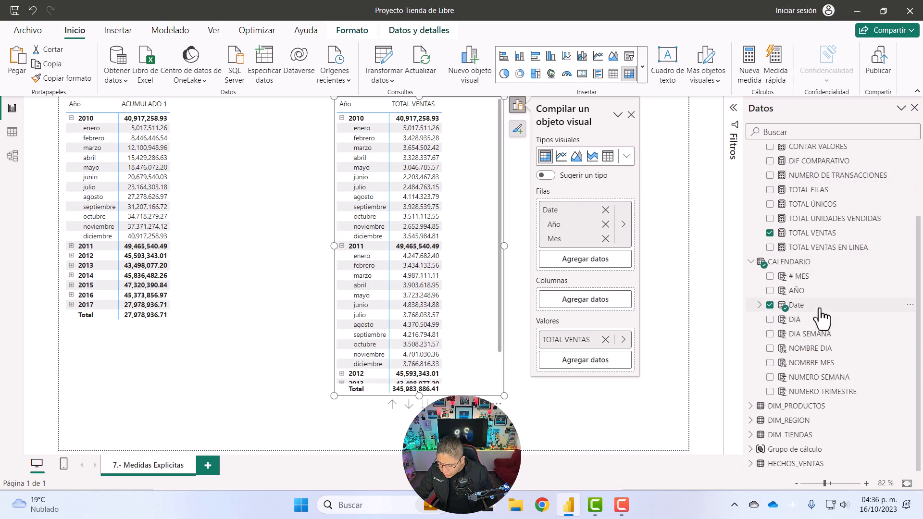
click(751, 449)
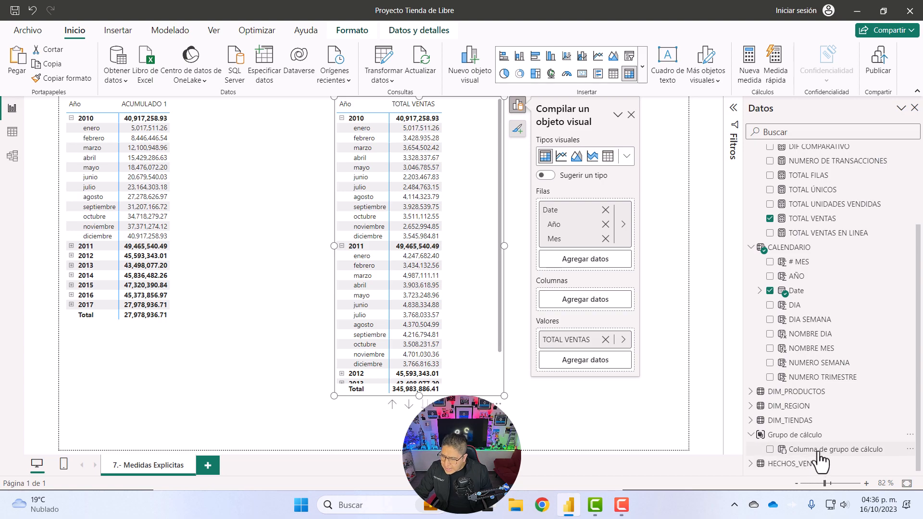
drag(850, 452, 587, 313)
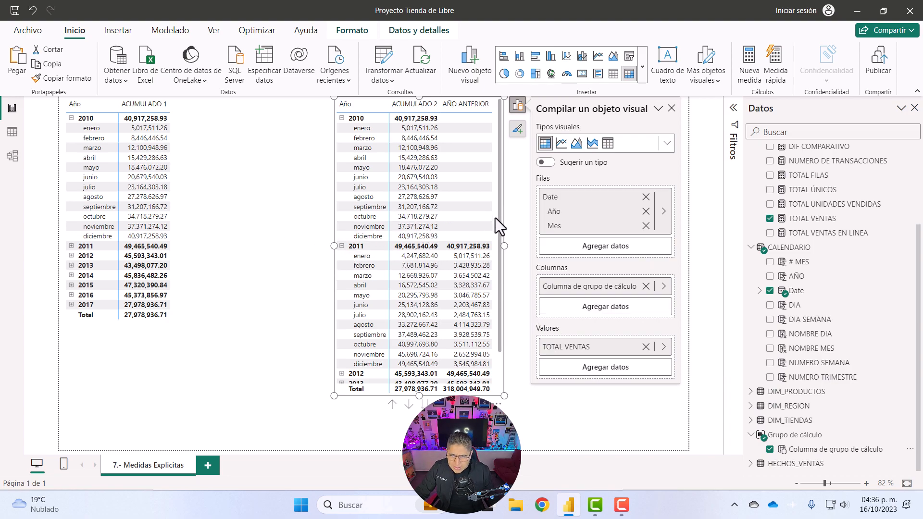
Move the calculation group matrix closer to the first one and enlarge it to the page's lower-right corner.
drag(500, 240, 495, 168)
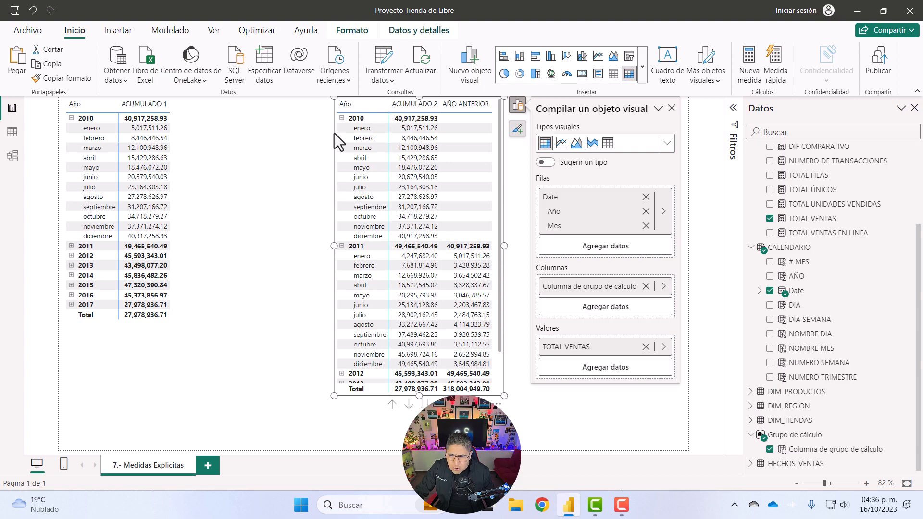
drag(334, 133, 283, 136)
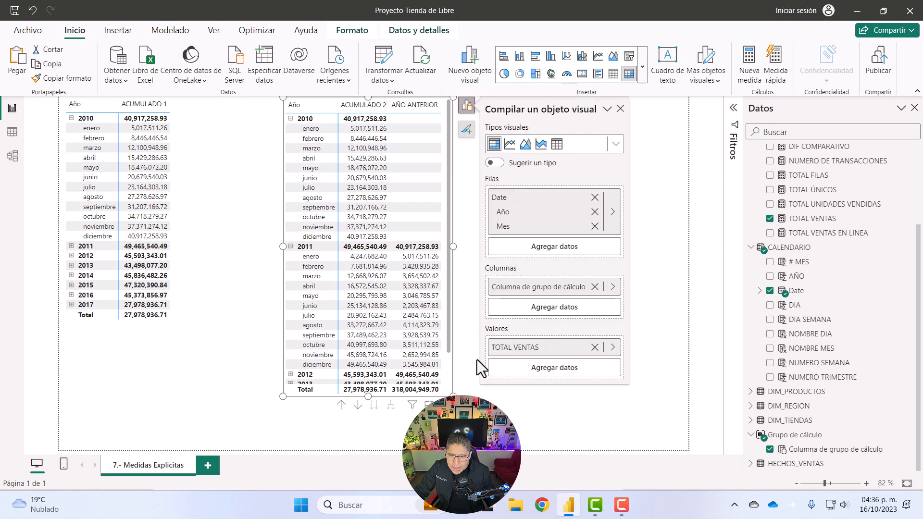
drag(453, 397, 675, 450)
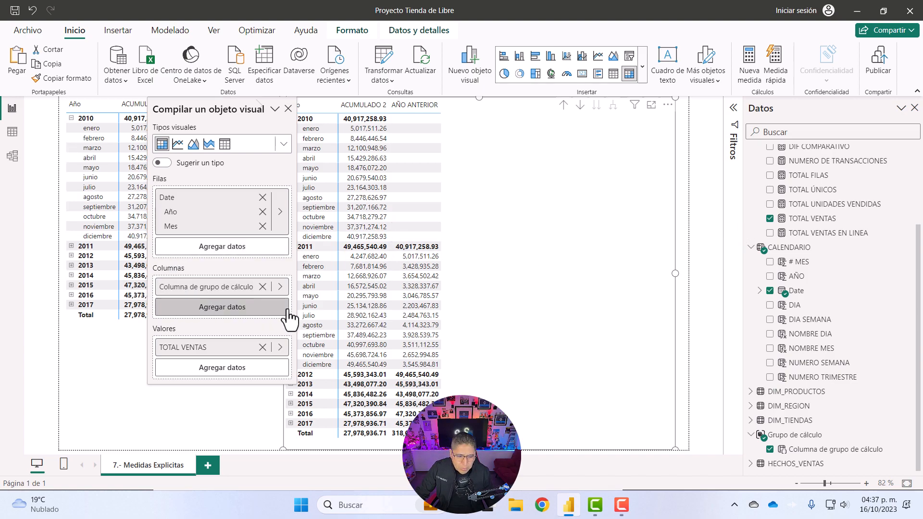
Add TOTAL UNIDADES VENDIDAS as a second value in the calculation group matrix.
drag(876, 206, 238, 371)
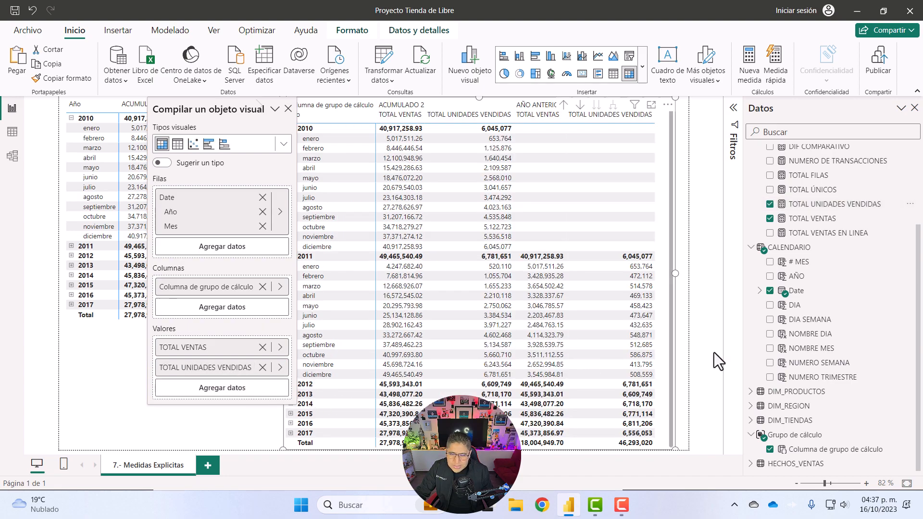
click(699, 159)
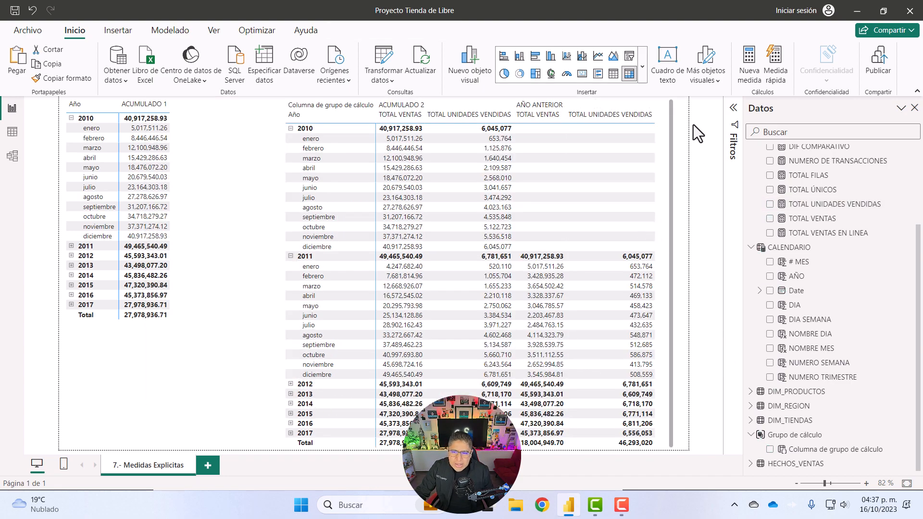
click(671, 105)
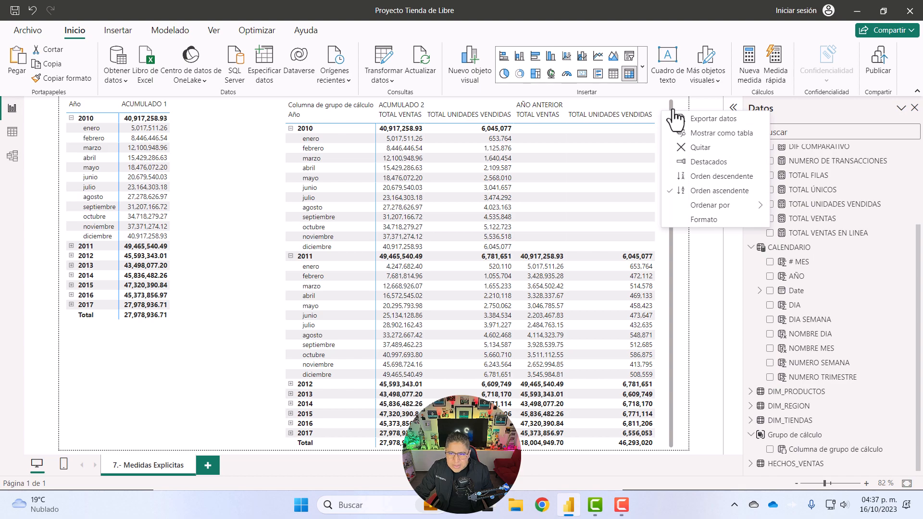
click(698, 100)
click(671, 207)
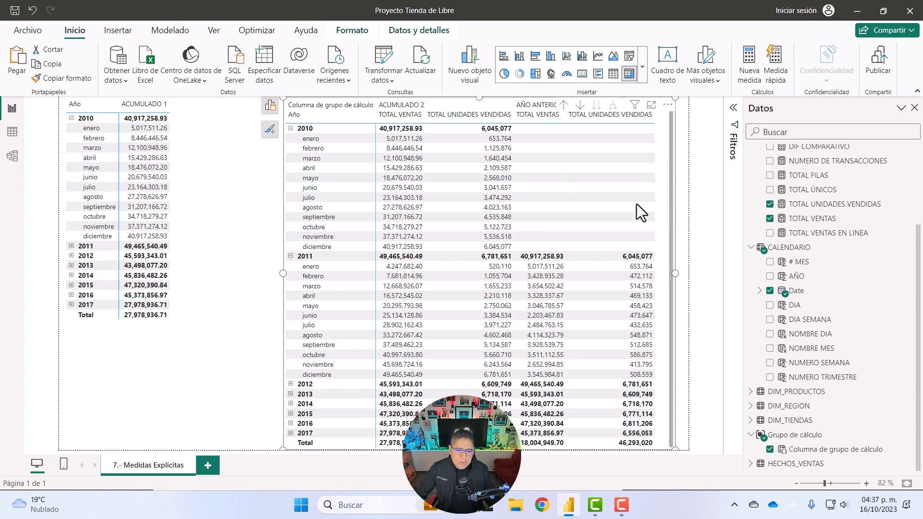
Delete the ACUMULADO 1 matrix and widen the remaining matrix to the left edge of the page.
click(184, 343)
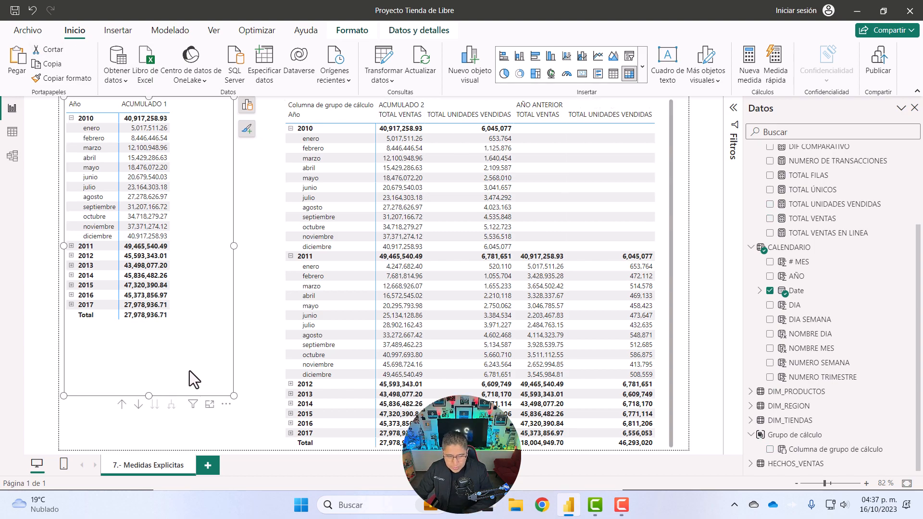
key(Delete)
click(283, 303)
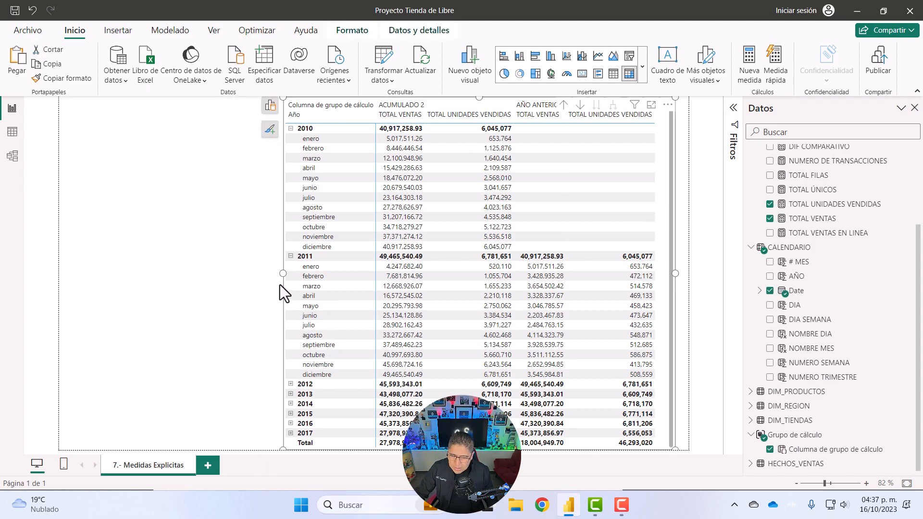
drag(281, 275, 6, 278)
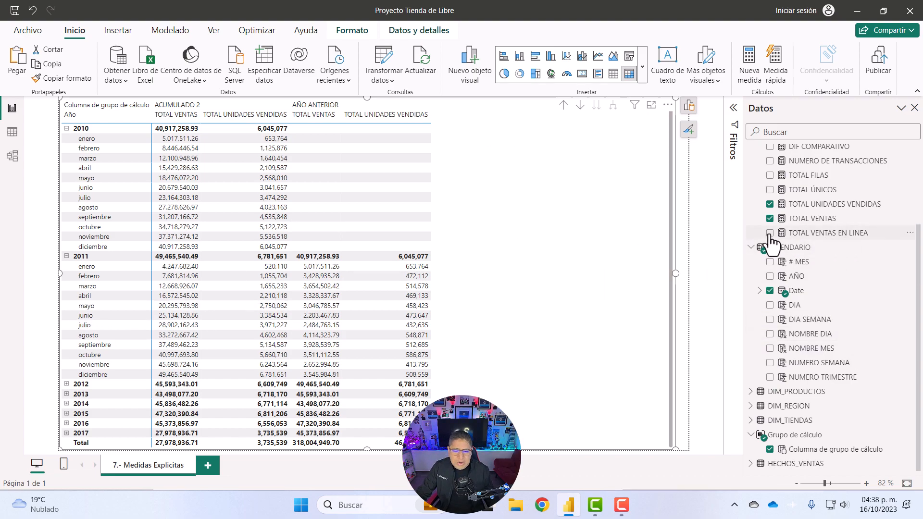
Add TOTAL VENTAS EN LINEA as a third value in the matrix and review its assigned fields.
drag(846, 236, 493, 281)
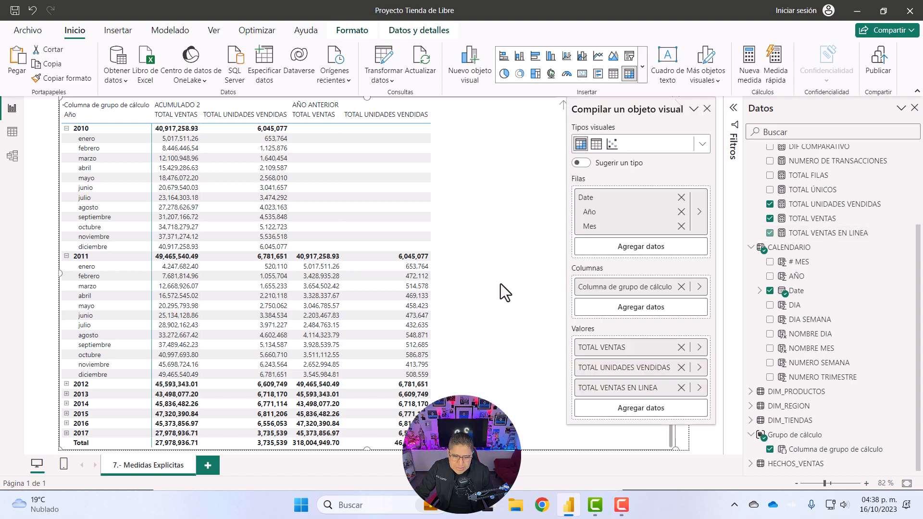
click(721, 132)
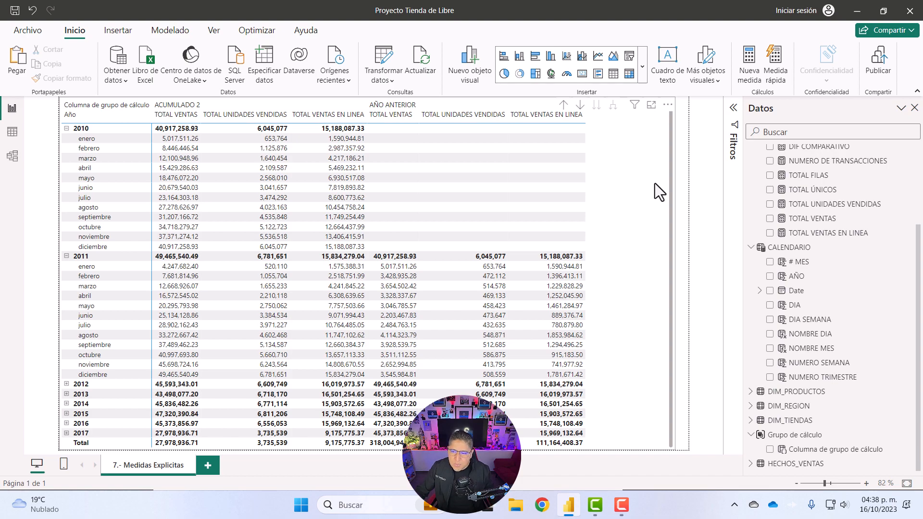
click(619, 178)
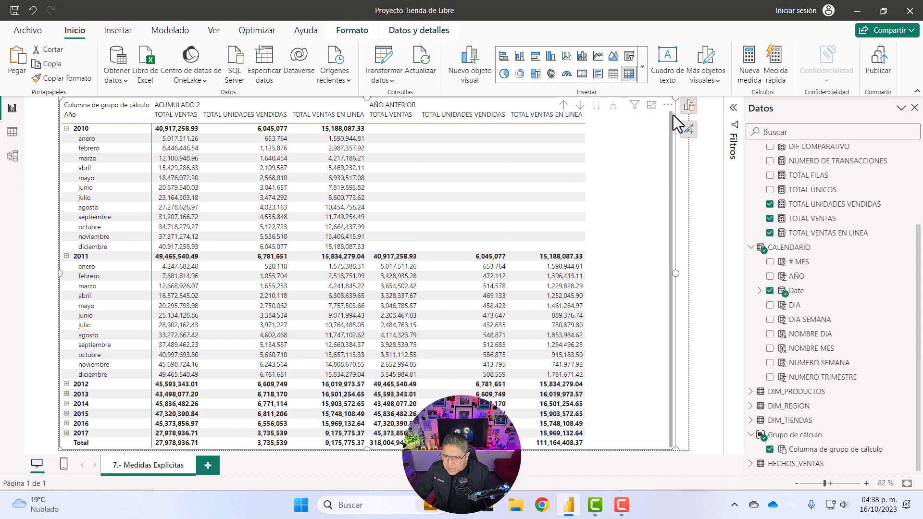
click(688, 113)
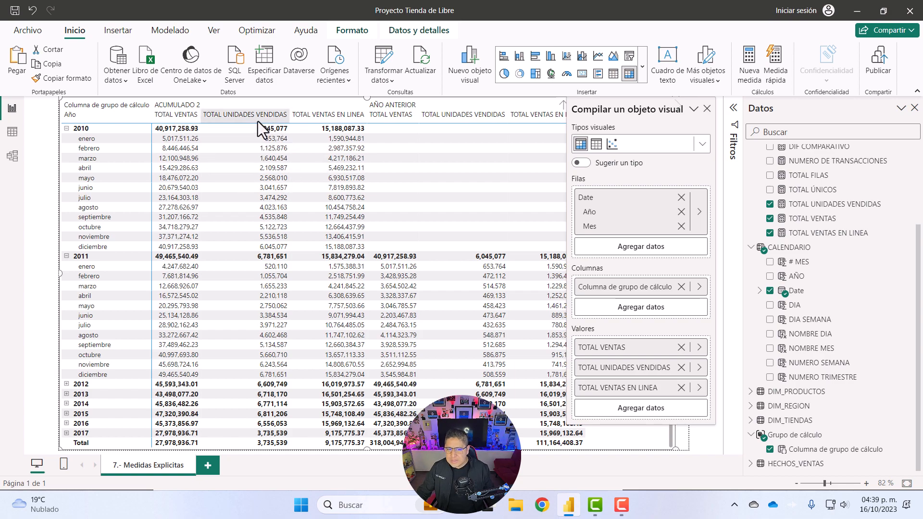
click(717, 229)
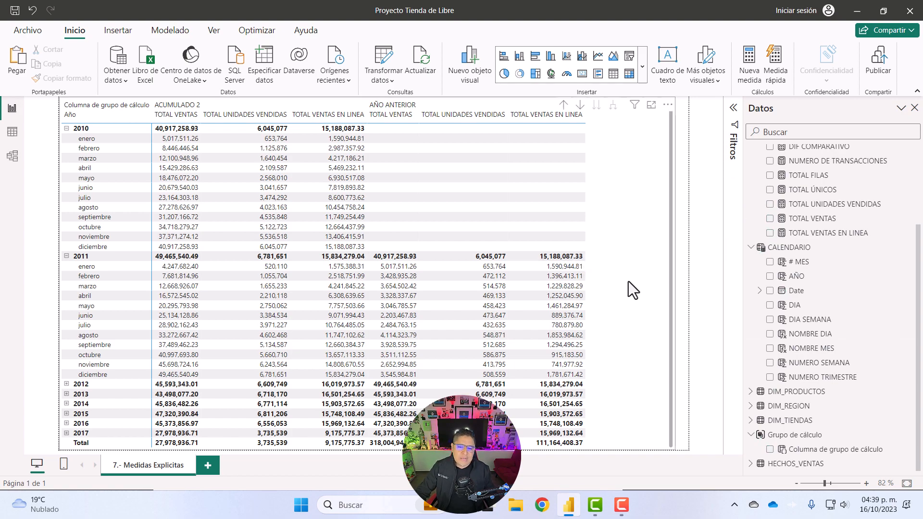
Narrow the matrix from its right side to fit its columns.
click(671, 277)
drag(674, 270, 599, 269)
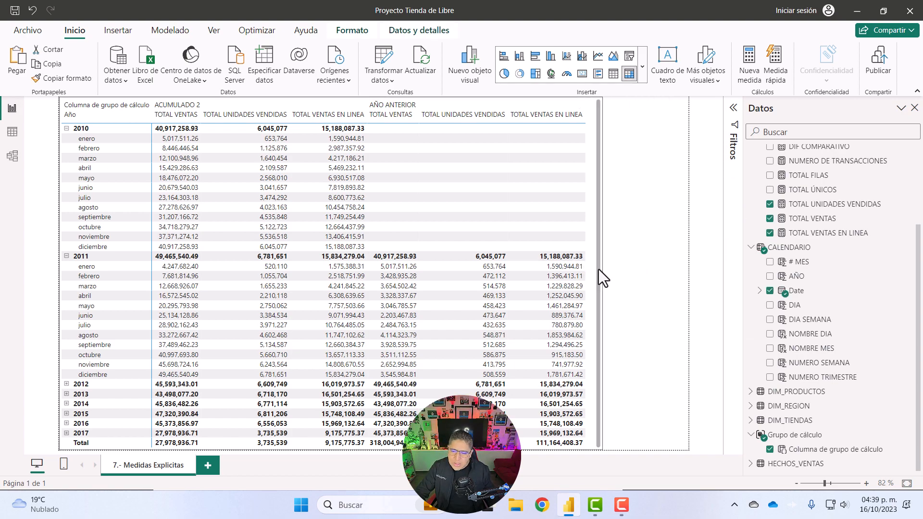